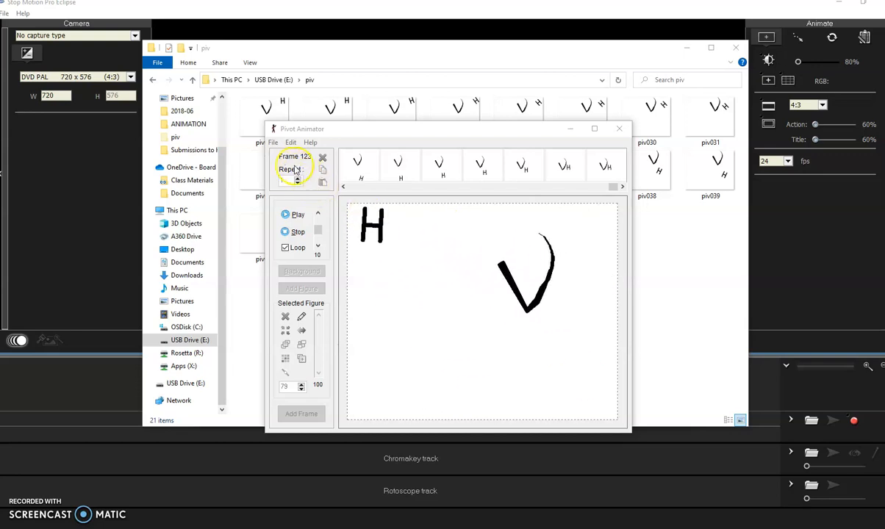
Set up an export of the animation as separate PNG images named 1, and close the image options without exporting.
left_click(273, 142)
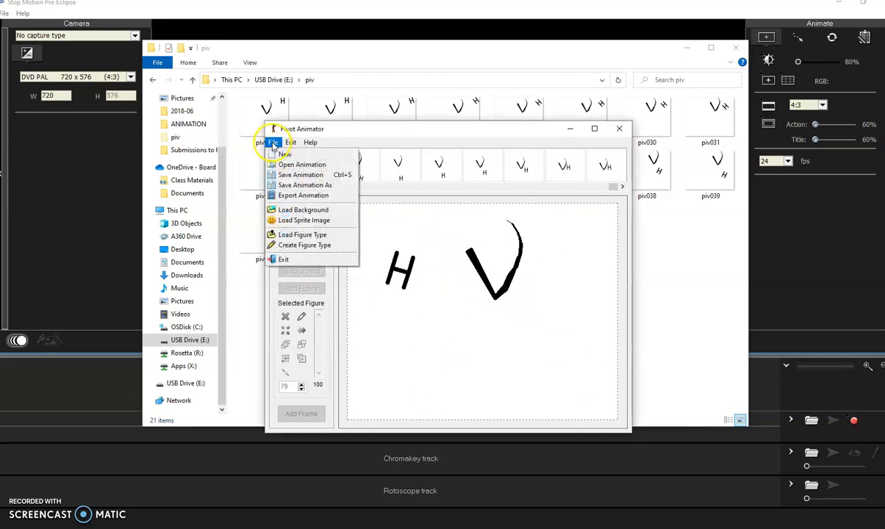
left_click(295, 185)
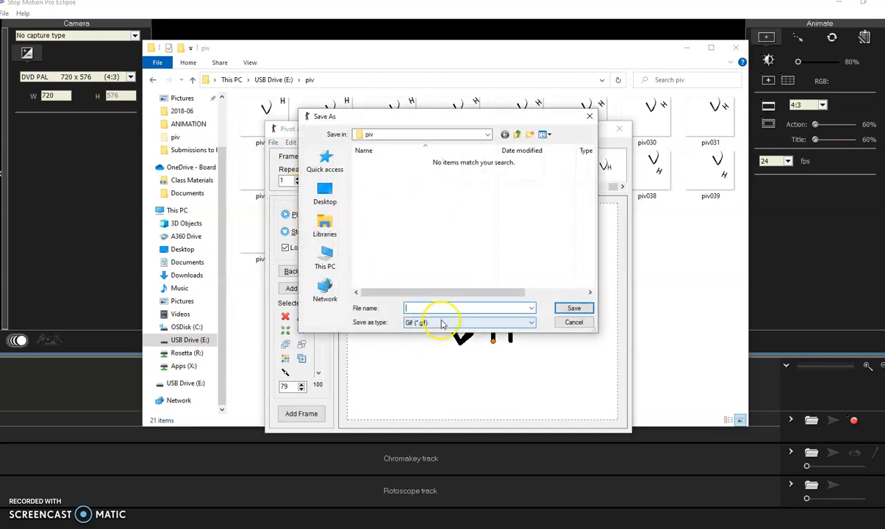
left_click(531, 326)
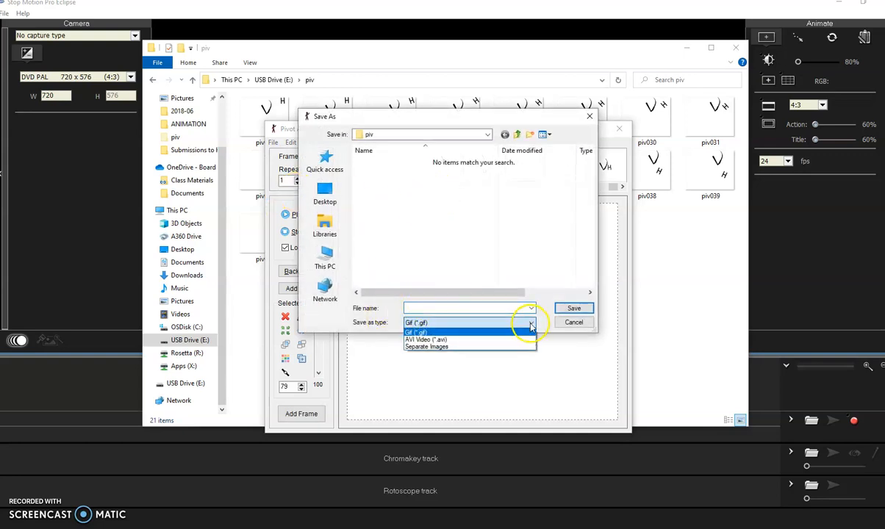
left_click(515, 343)
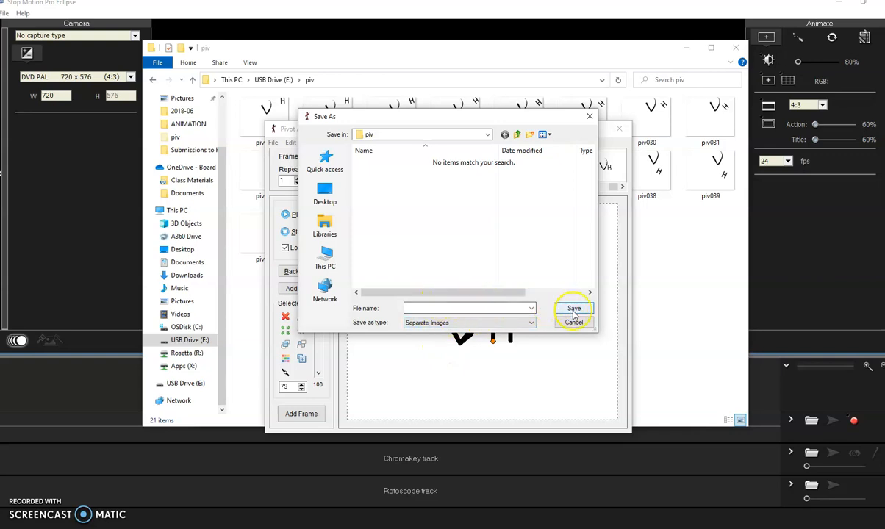
left_click(416, 308)
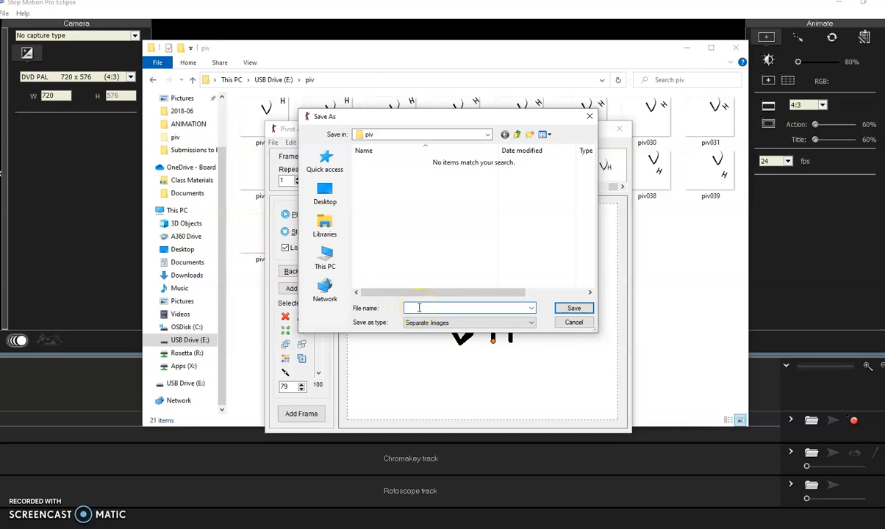
type("1")
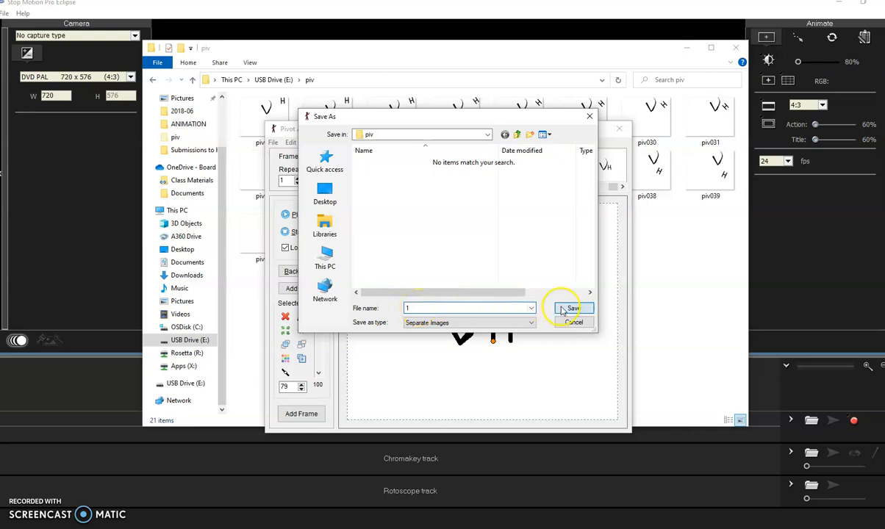
left_click(573, 308)
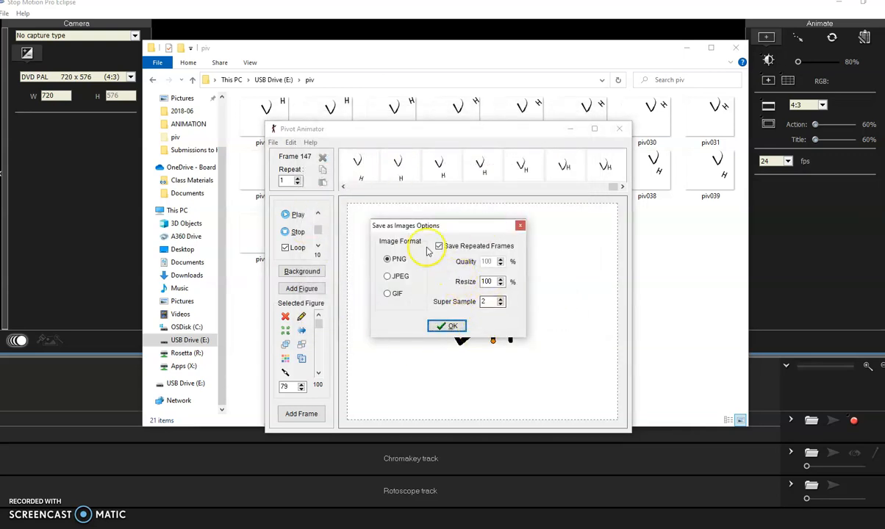
left_click(398, 260)
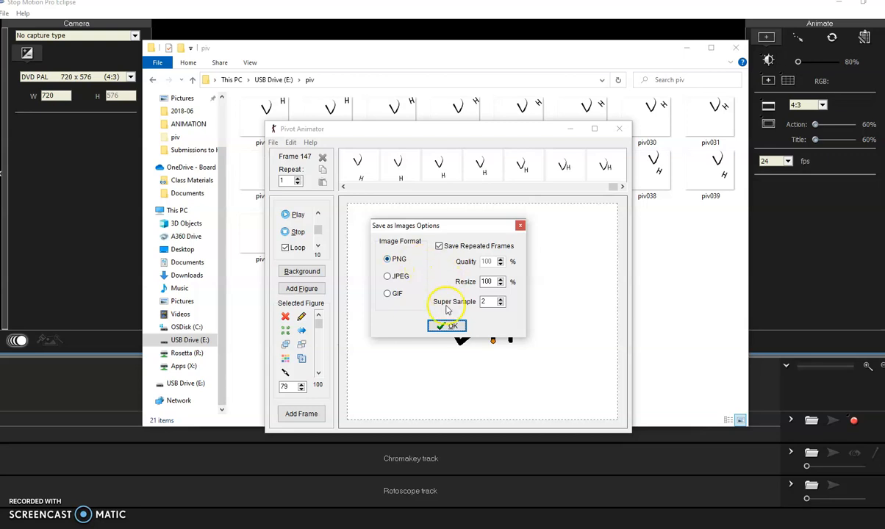
left_click(520, 227)
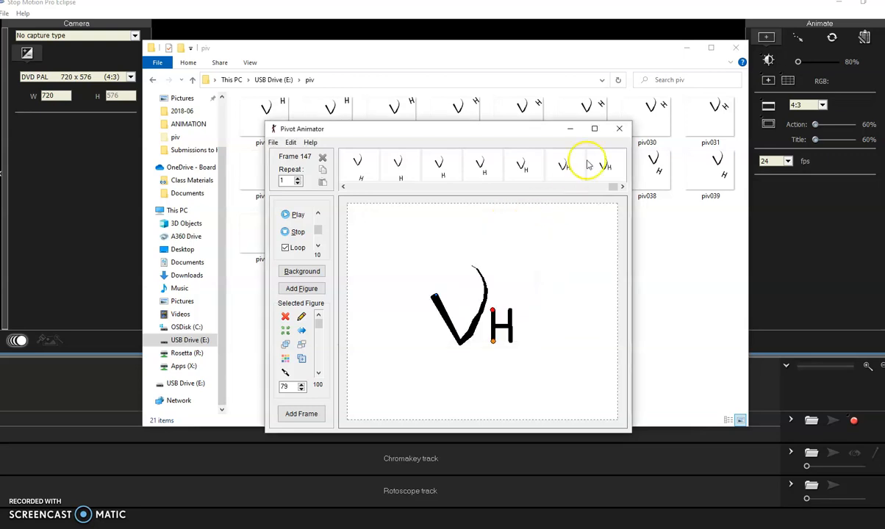
Close Pivot Animator and the piv folder window, and open the Timing Example production in Stop Motion Pro Eclipse.
left_click(619, 129)
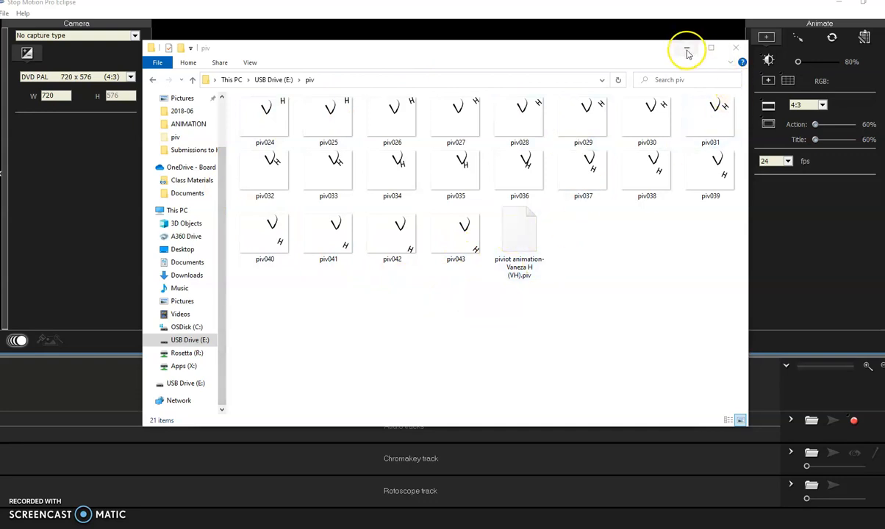
left_click(735, 48)
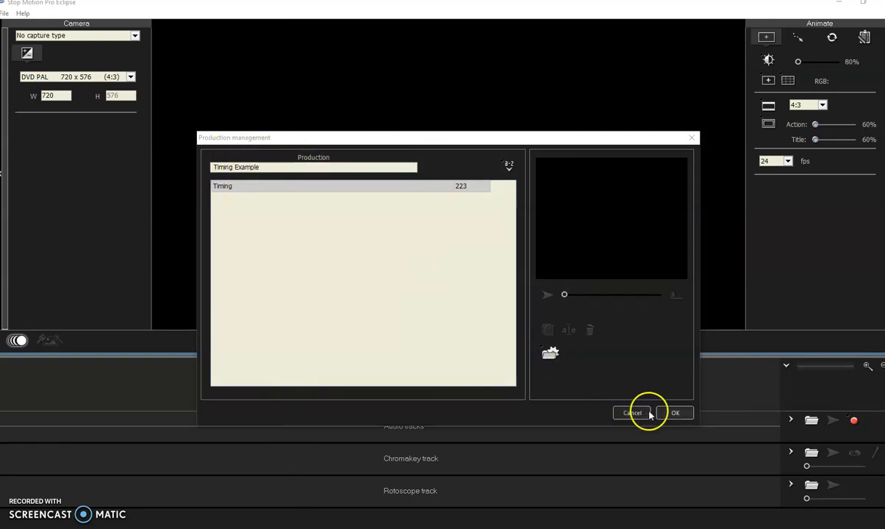
left_click(675, 414)
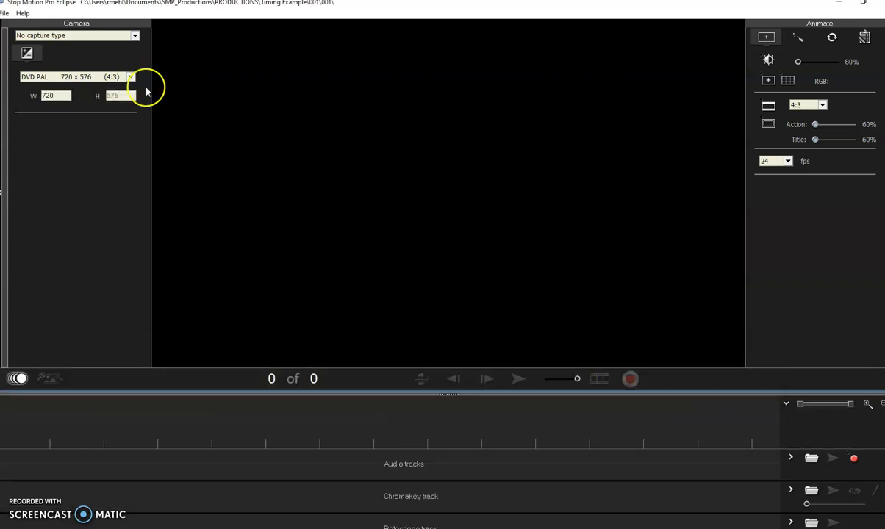
Import all the images from the piv folder, piv024 to piv043, in numerical order.
left_click(6, 13)
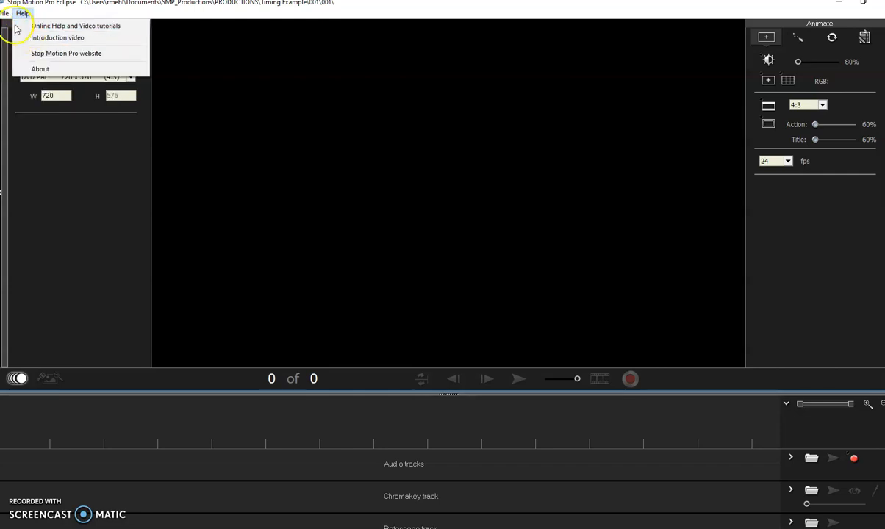
left_click(37, 53)
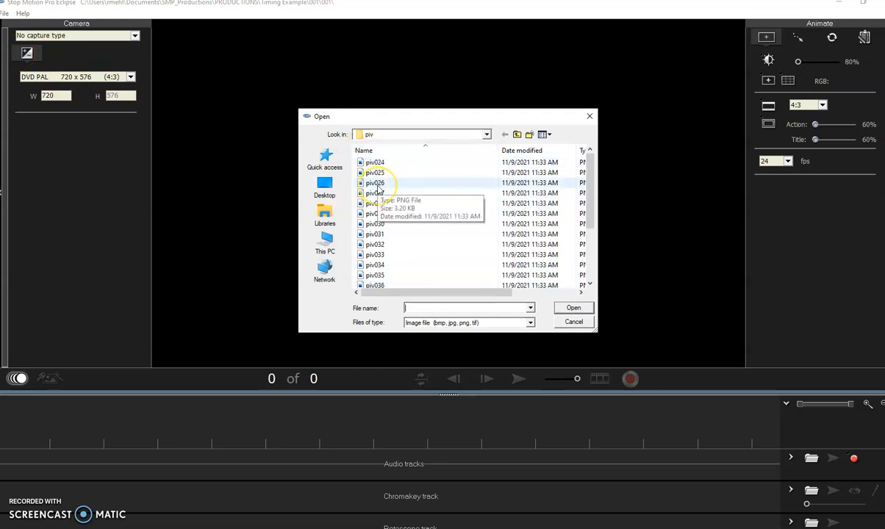
left_click(376, 183)
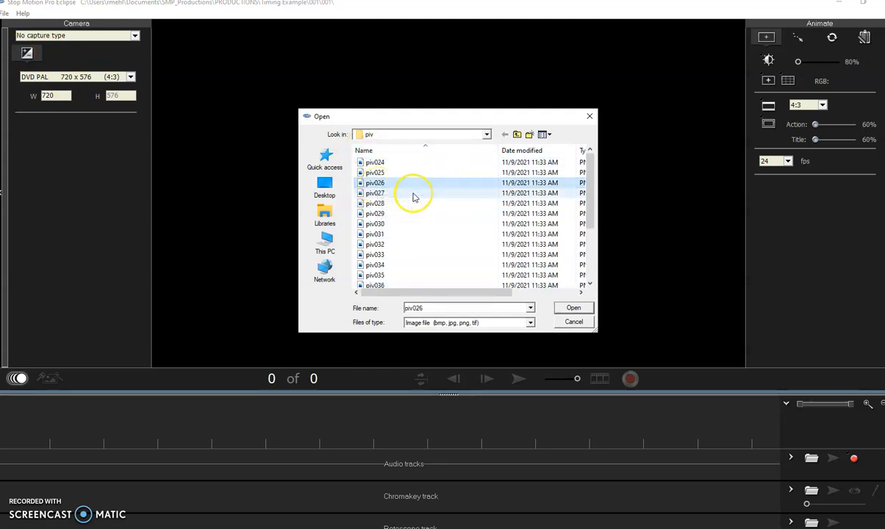
key("ctrl+a")
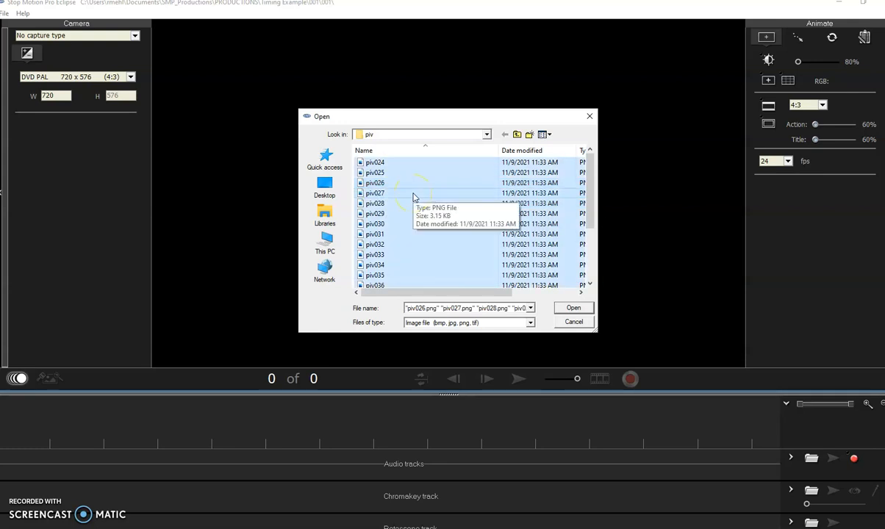
left_click(573, 309)
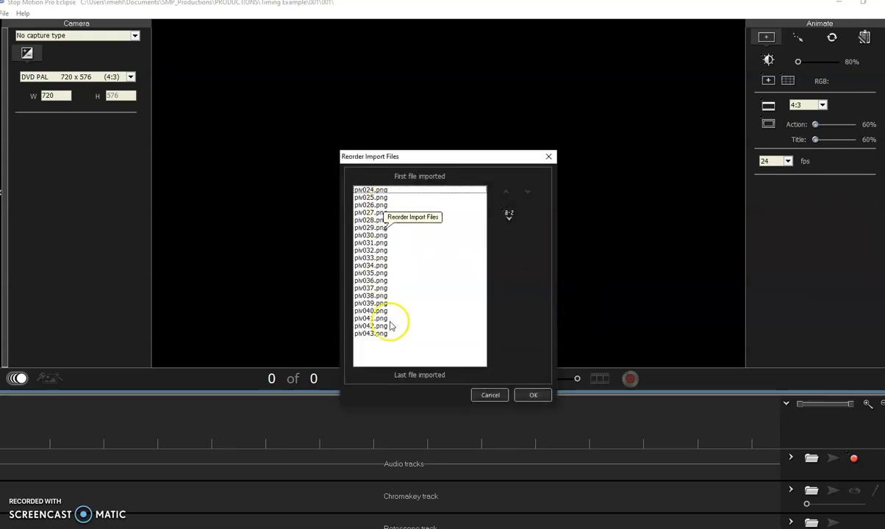
left_click(530, 398)
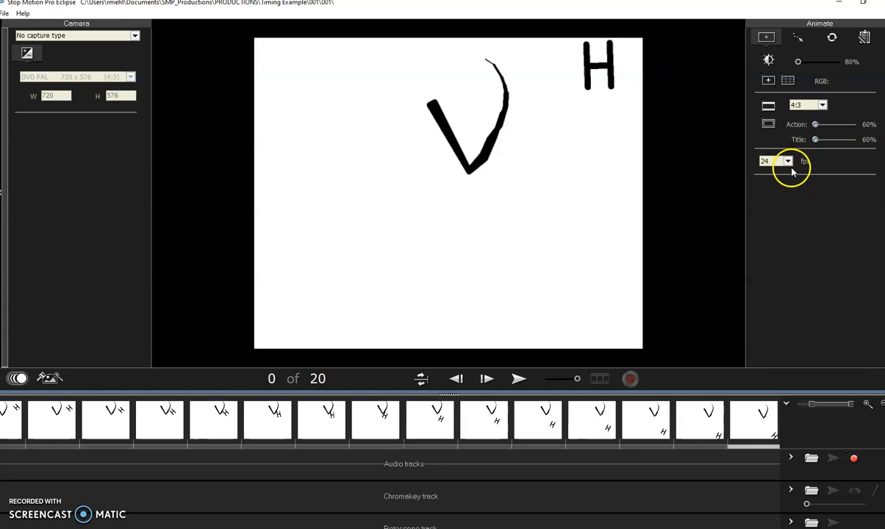
Set the playback rate to 12 fps and play the imported sequence.
left_click(789, 165)
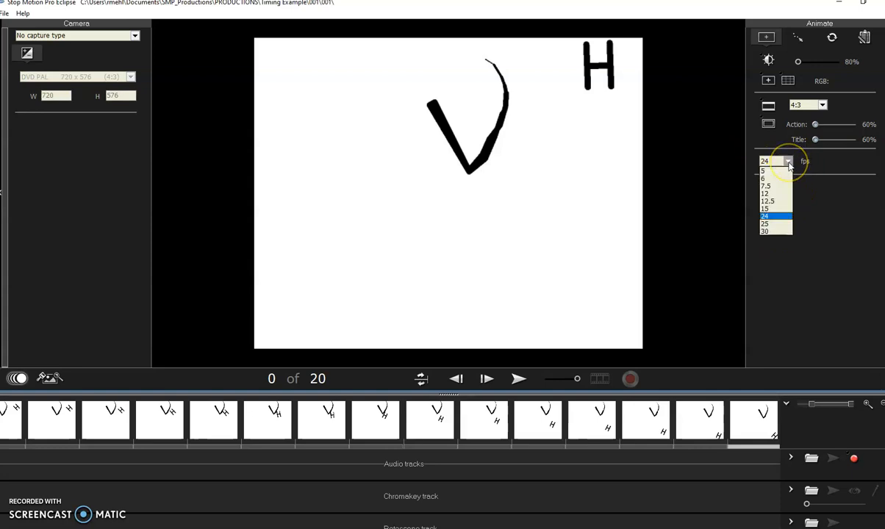
left_click(790, 194)
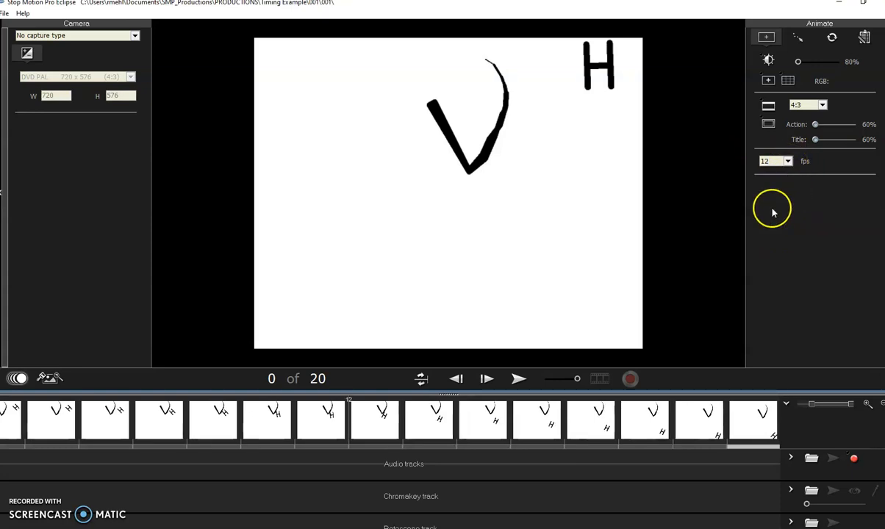
left_click(515, 381)
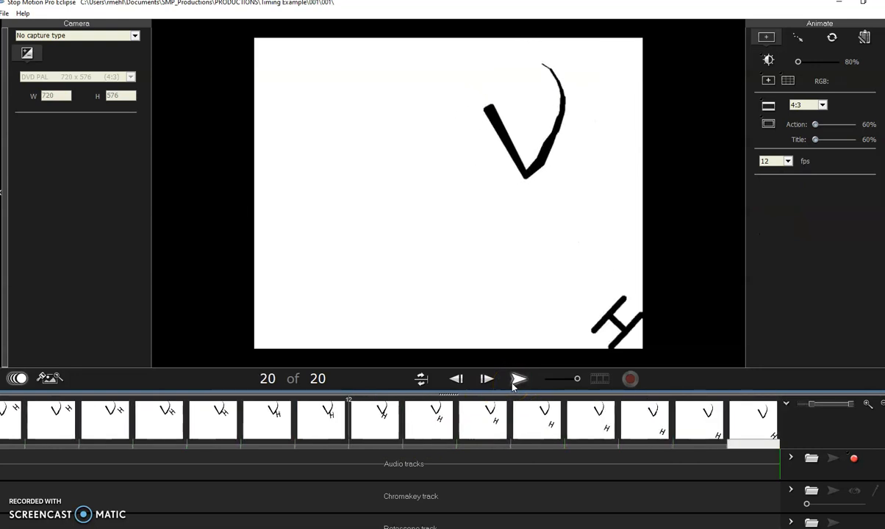
left_click(516, 380)
Set the playback rate to 30 fps and play the sequence at that speed.
left_click(789, 162)
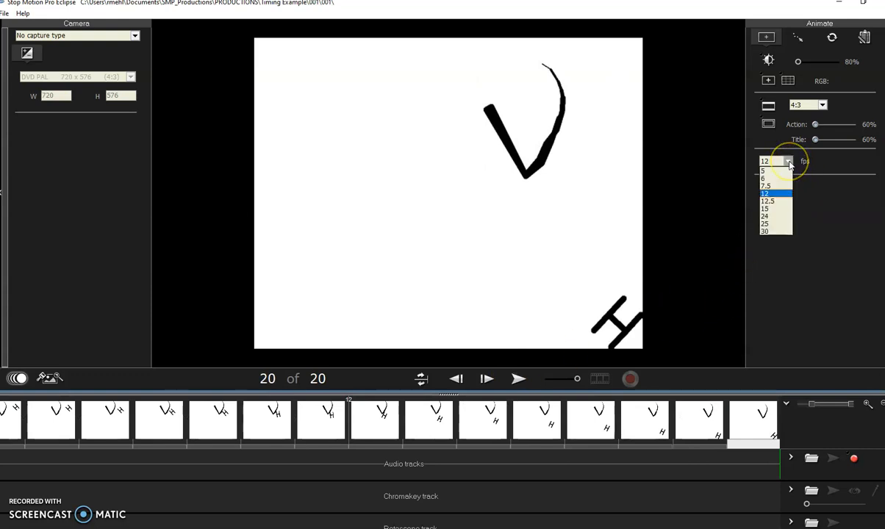
left_click(785, 233)
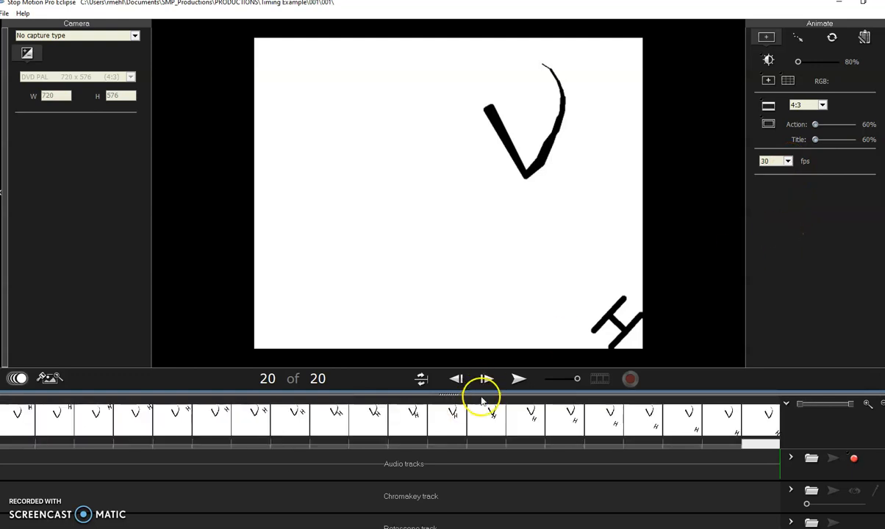
left_click(519, 379)
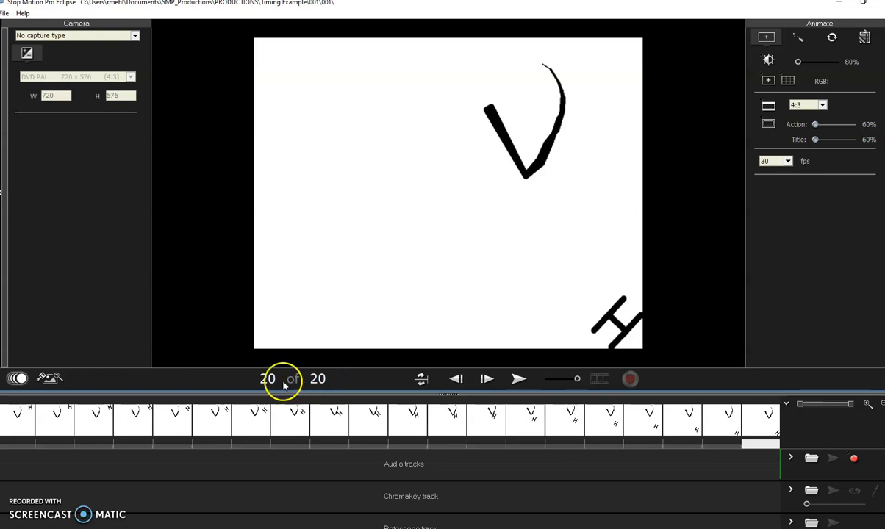
Open the frame editor, select all 20 frames and duplicate each one 3 times.
left_click(49, 379)
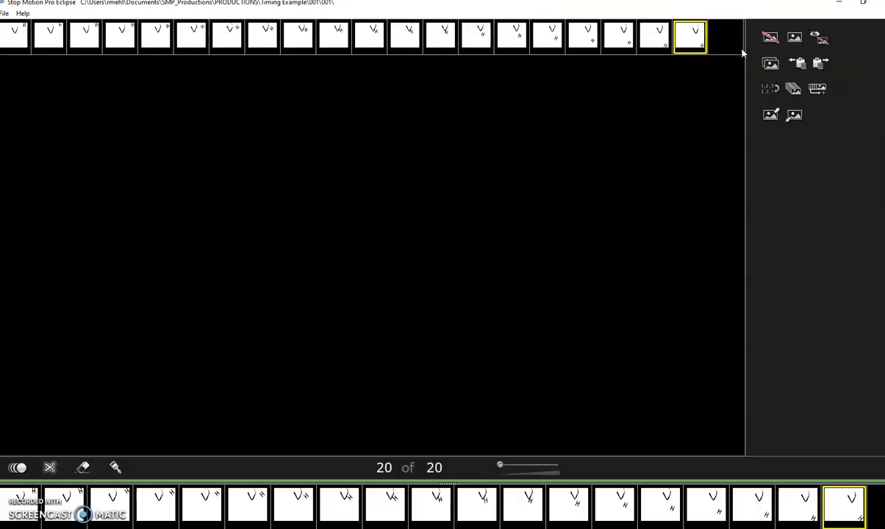
left_click(14, 49, "shift")
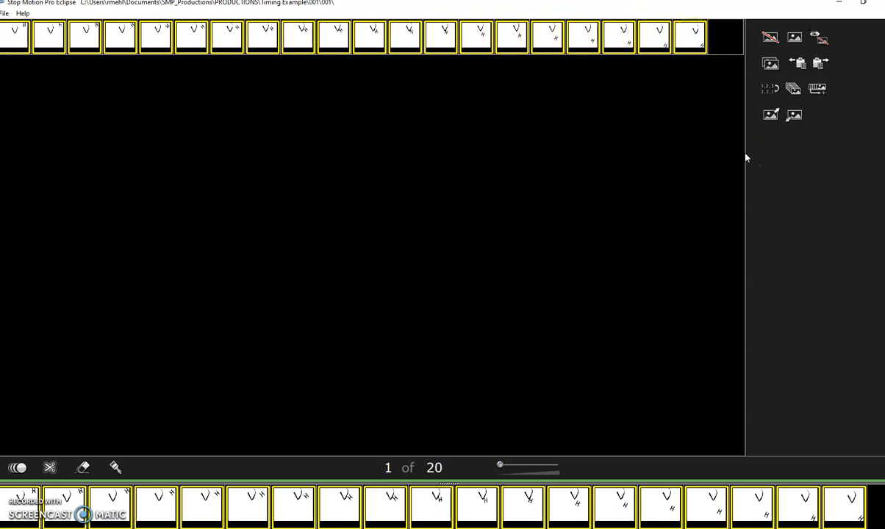
left_click(794, 89)
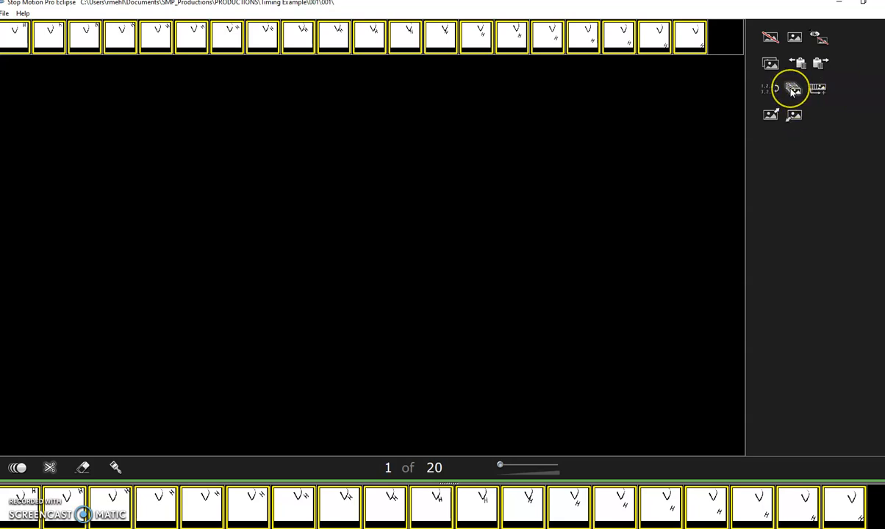
left_click(794, 89)
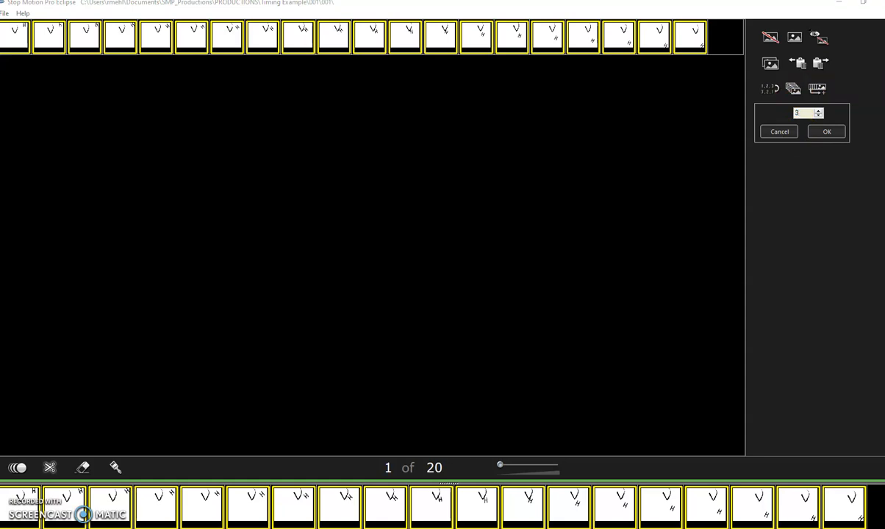
left_click(826, 132)
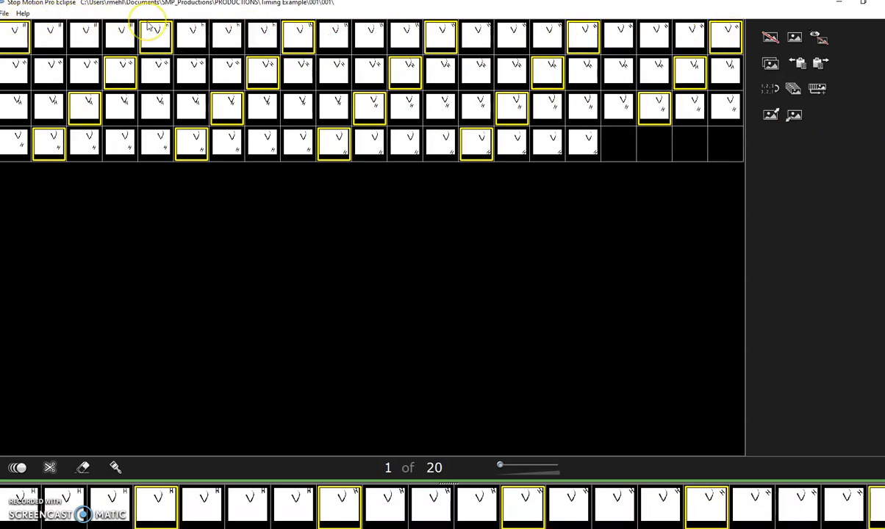
Select the whole extended sequence of 80 frames and loop it 2 times.
left_click(288, 35)
left_click(270, 74)
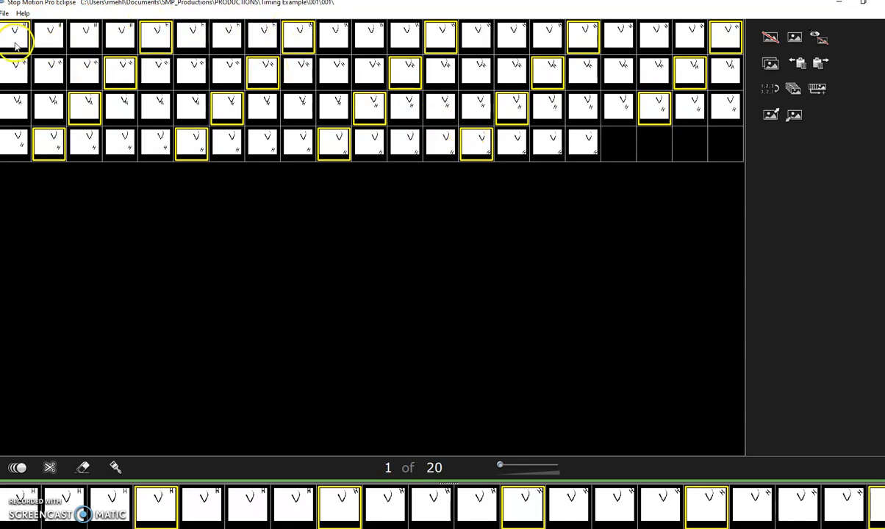
left_click(580, 156, "shift")
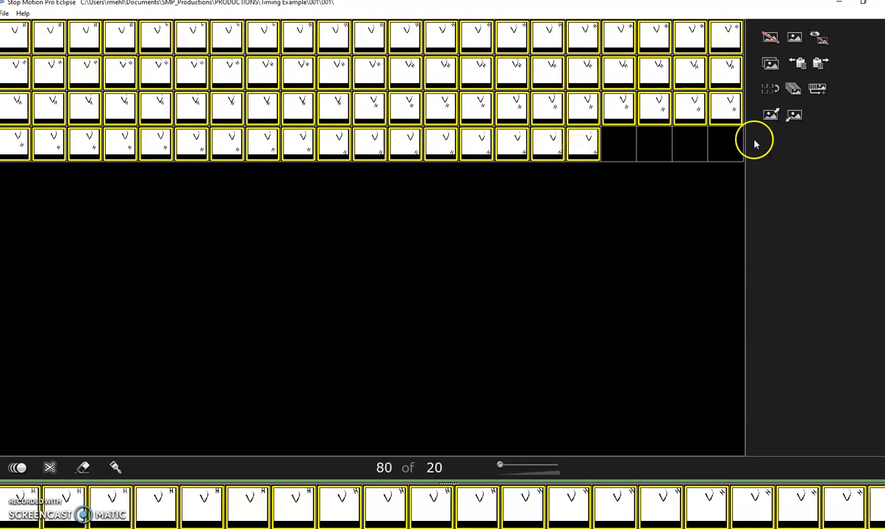
left_click(818, 88)
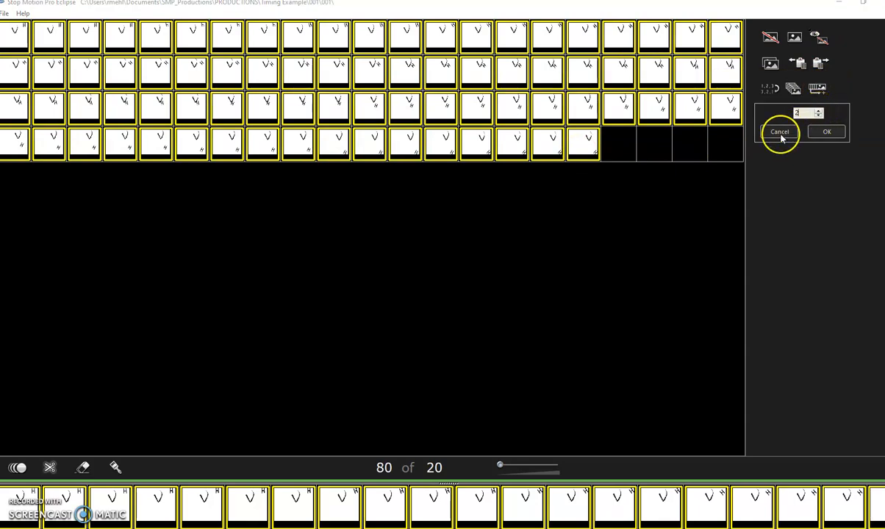
left_click(825, 132)
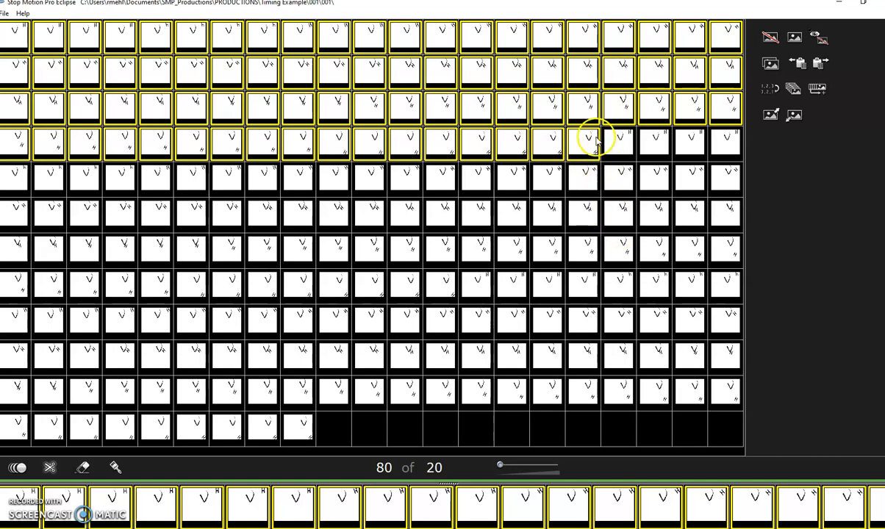
Hide the 80th frame, the last one before the looped copies begin.
left_click(581, 187)
left_click(584, 145)
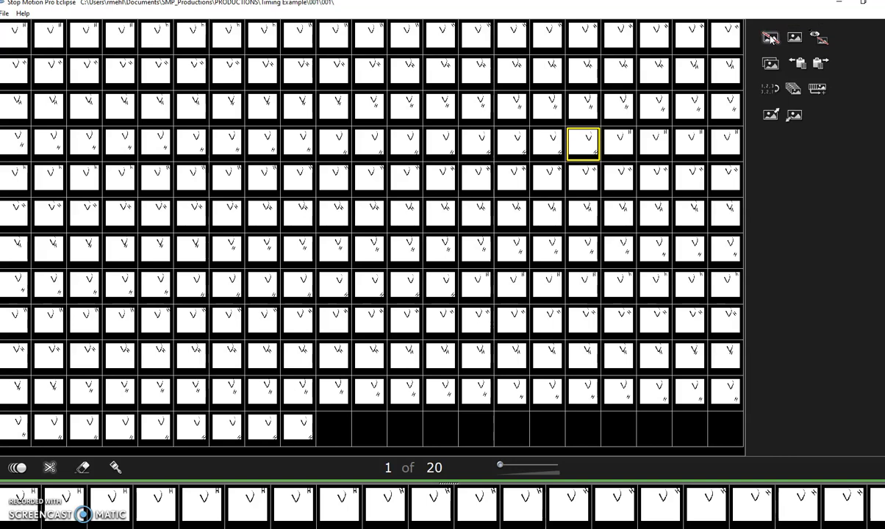
left_click(796, 37)
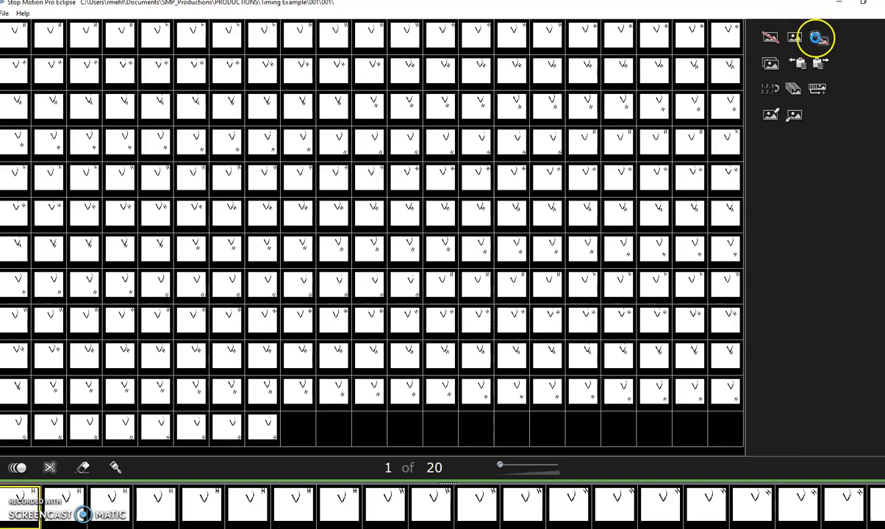
Show the hidden frames in the frame editor and hide frame 160, the last one of the second loop.
left_click(818, 37)
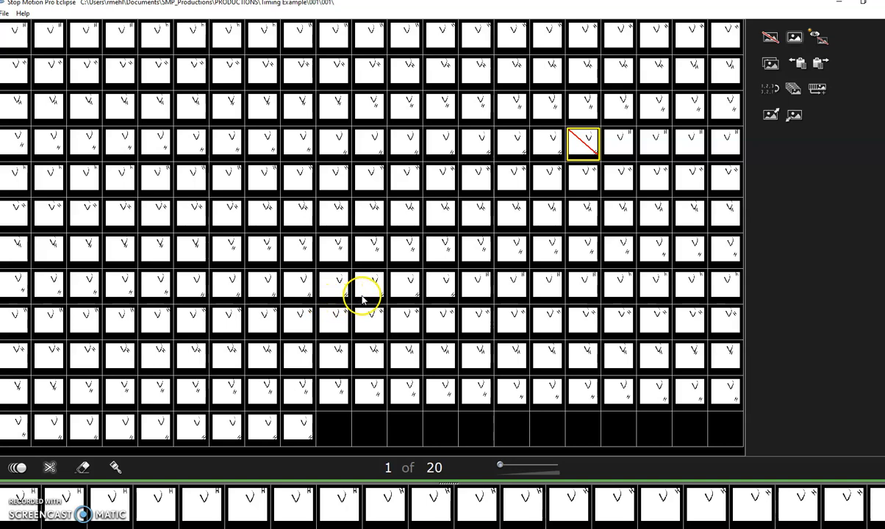
left_click(444, 289)
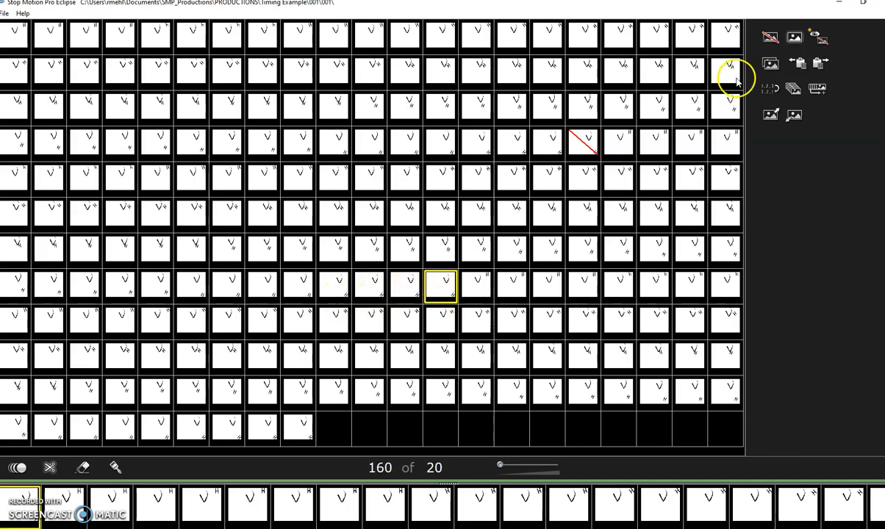
left_click(771, 37)
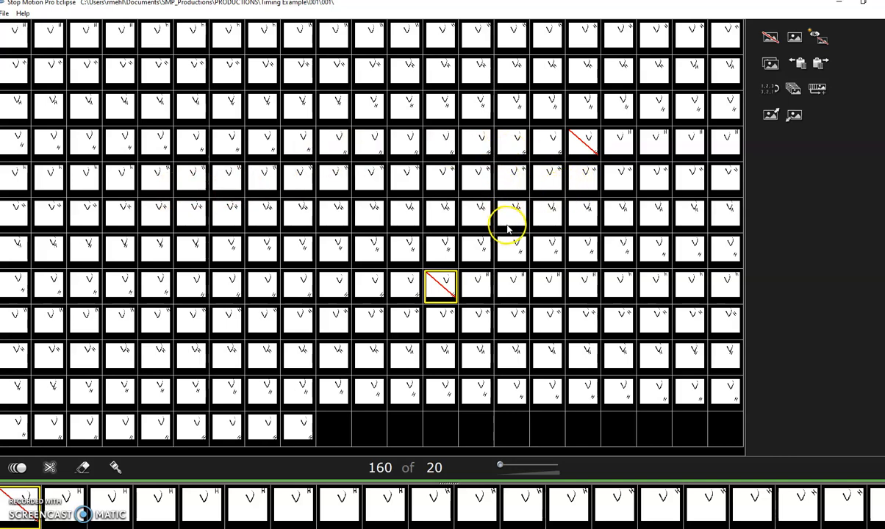
Hide frames 120, 123 and 124 in the middle of the second loop.
left_click(382, 222)
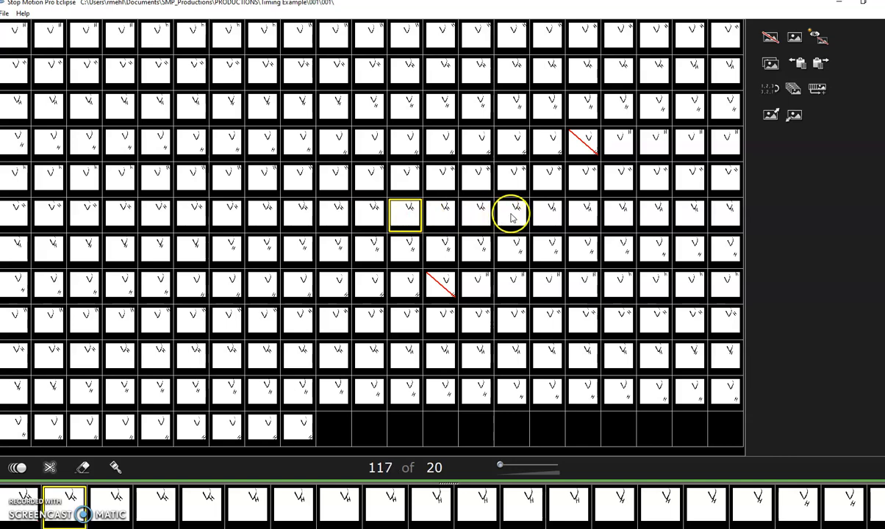
left_click(772, 39)
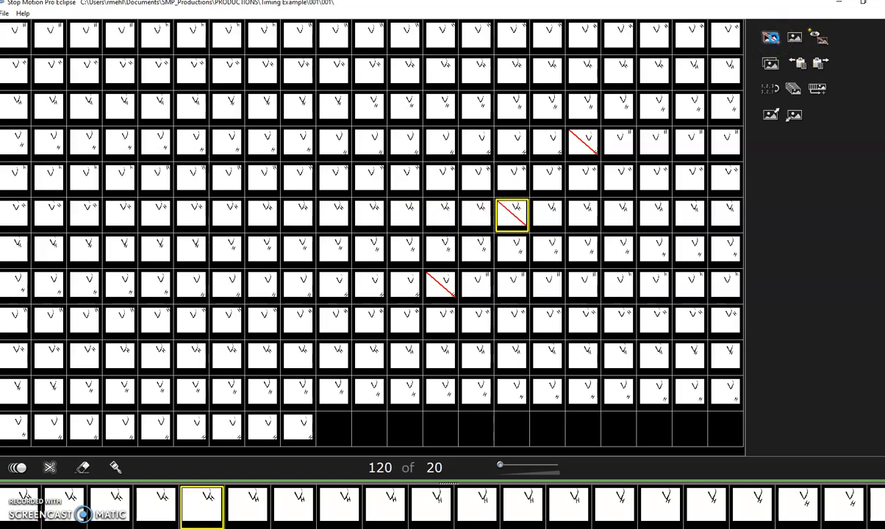
left_click(624, 217)
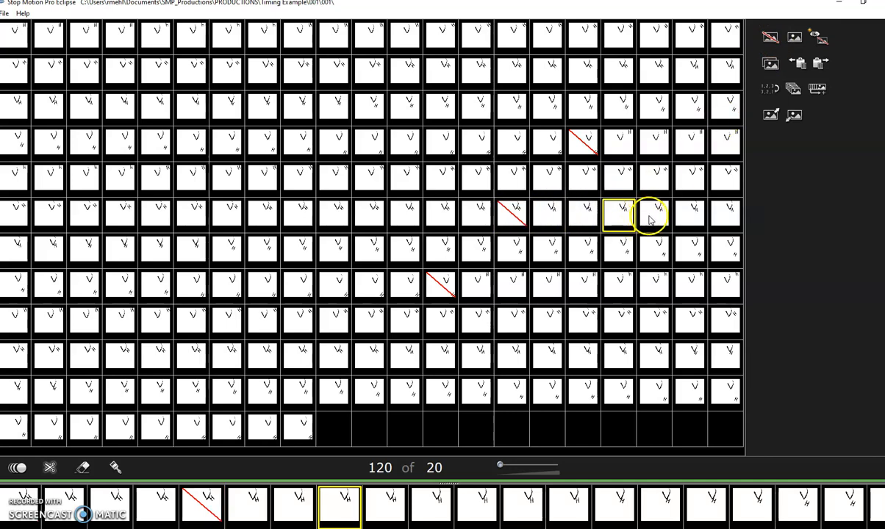
left_click(652, 216)
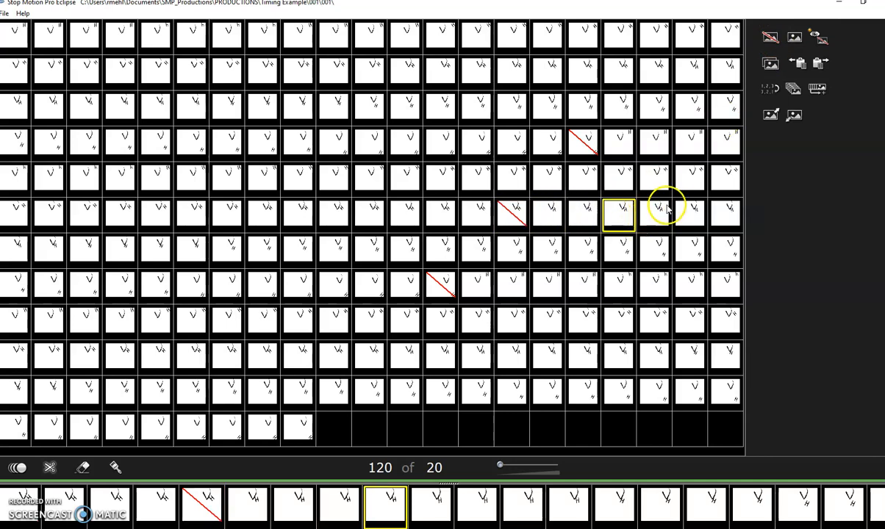
left_click(617, 221, "shift")
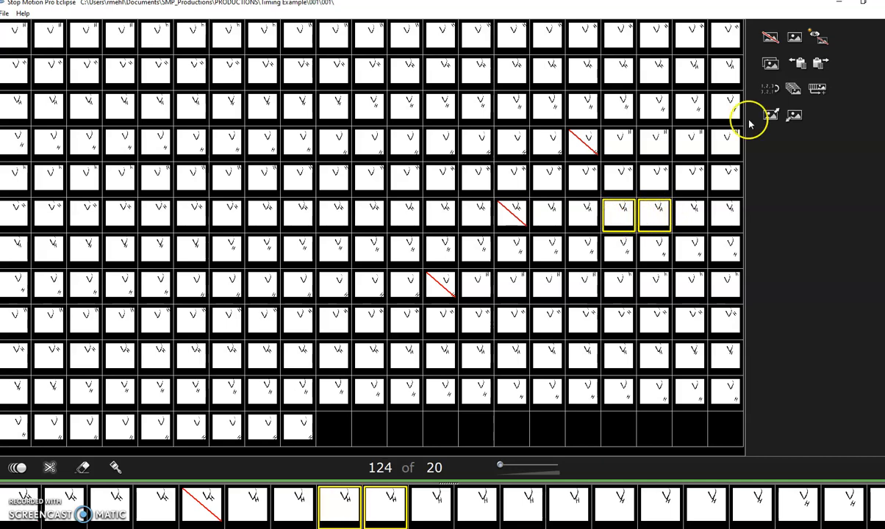
left_click(770, 37)
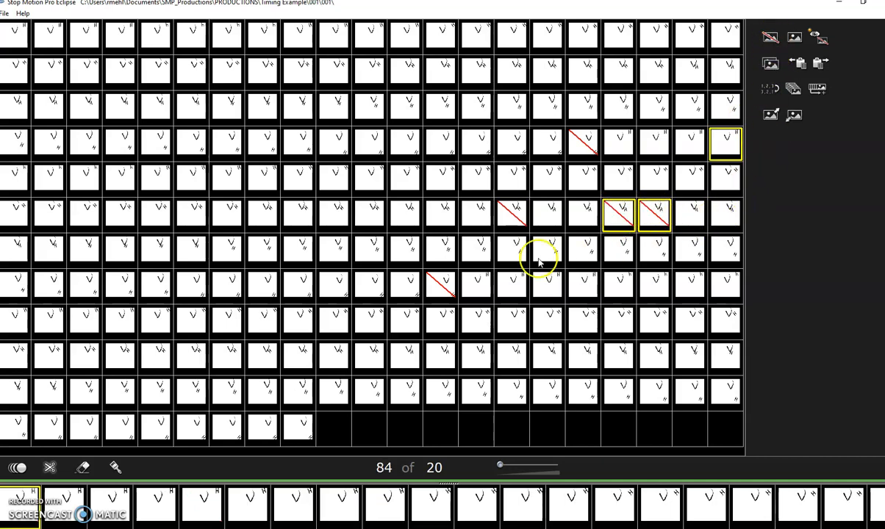
Hide frames 127 and 128, and frames 130 to 132, in the second loop.
left_click(19, 248)
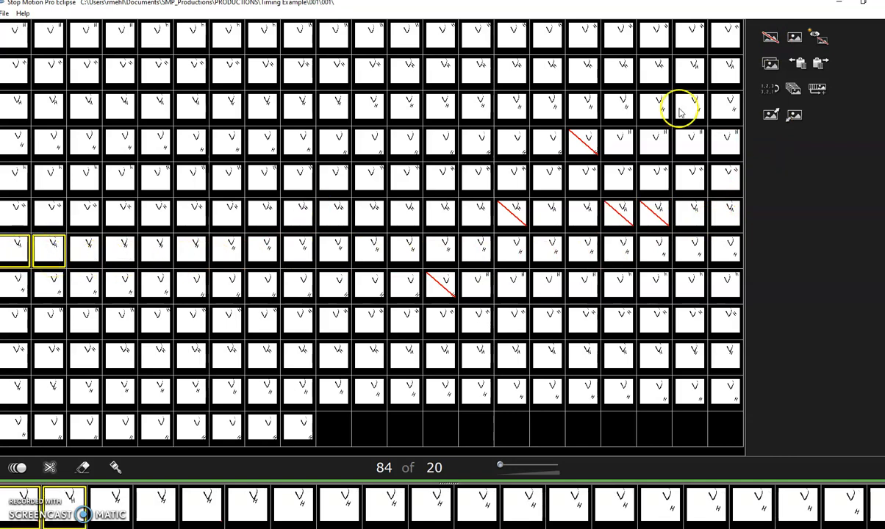
left_click(770, 38)
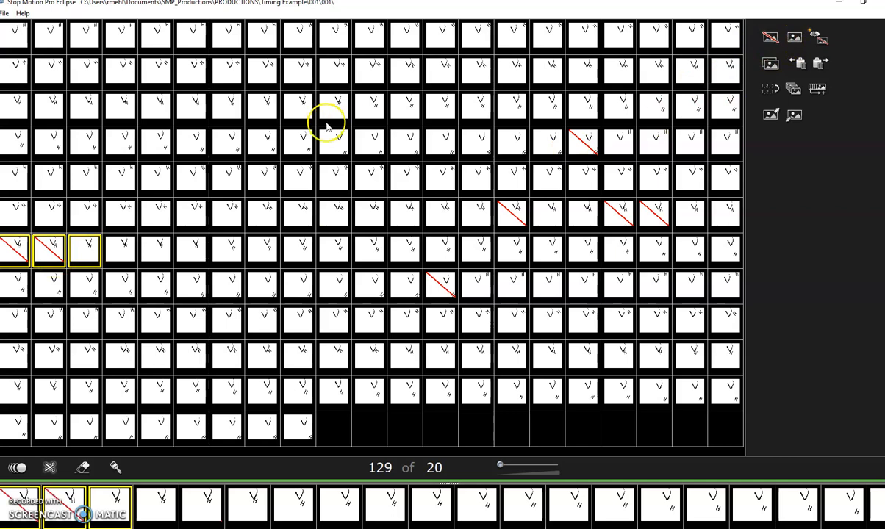
left_click(126, 258)
left_click(192, 261, "shift")
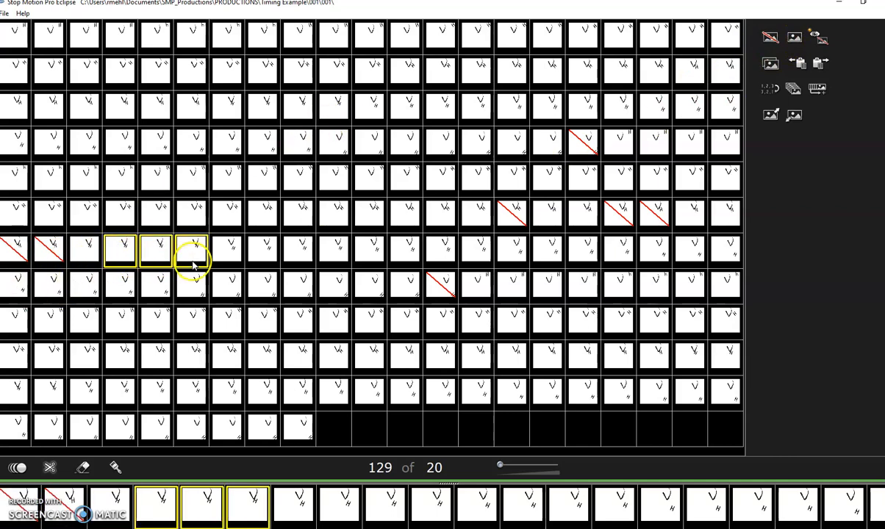
left_click(767, 38)
Hide frames 134 to 136 and frames 139 and 140 in the second loop.
left_click(268, 256)
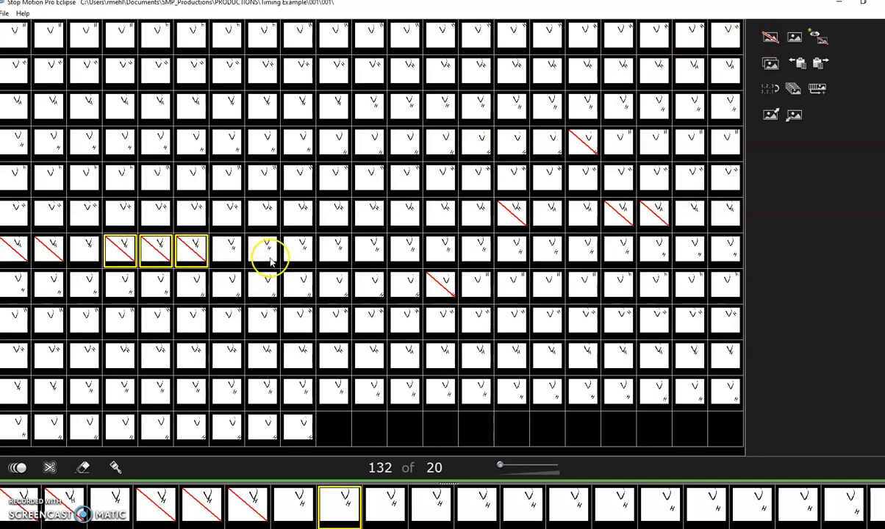
left_click(332, 262, "shift")
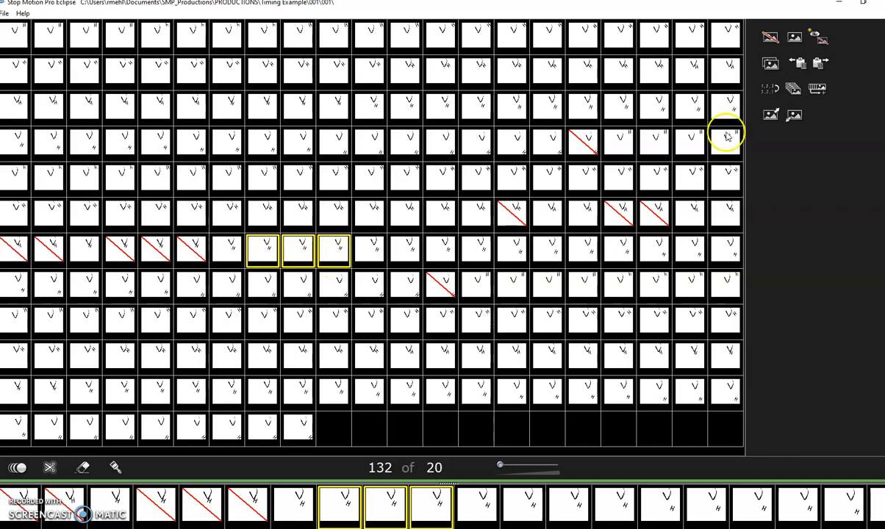
left_click(769, 39)
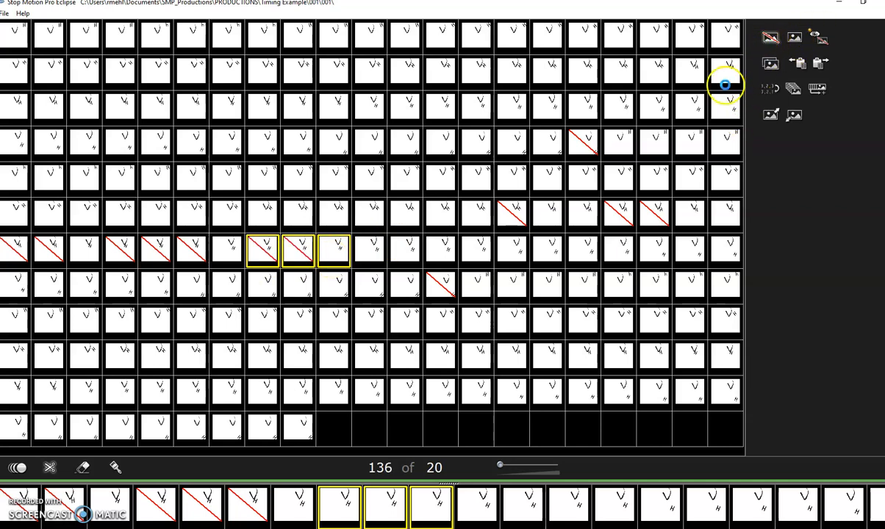
left_click(442, 256)
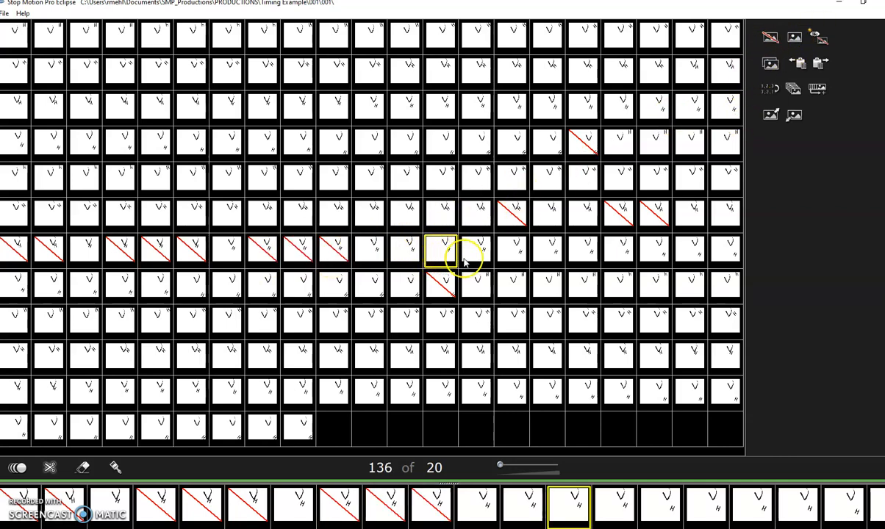
left_click(769, 39)
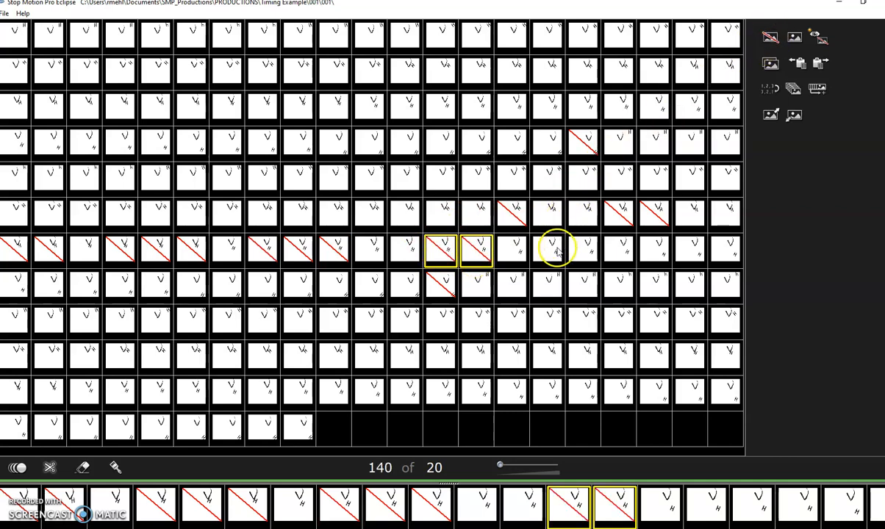
Hide frames 143, 144, 148 and 152 near the end of the second loop.
left_click(579, 253)
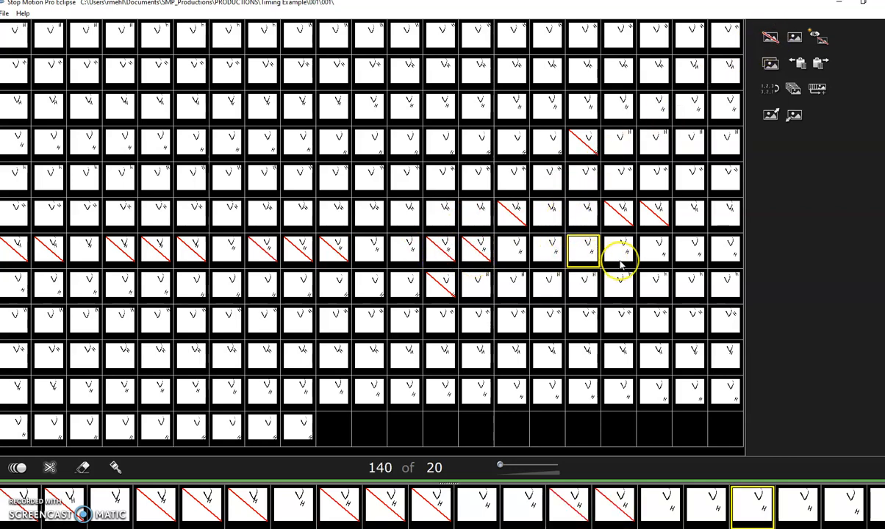
left_click(771, 39)
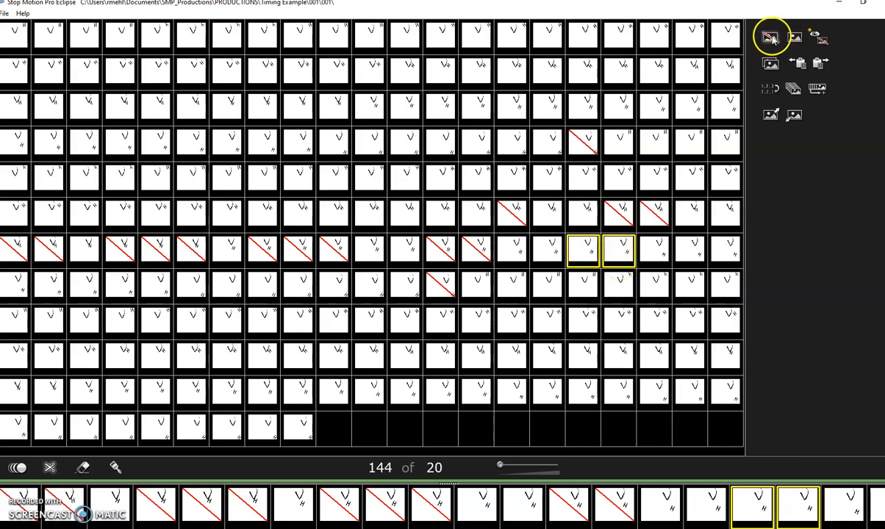
left_click(22, 289)
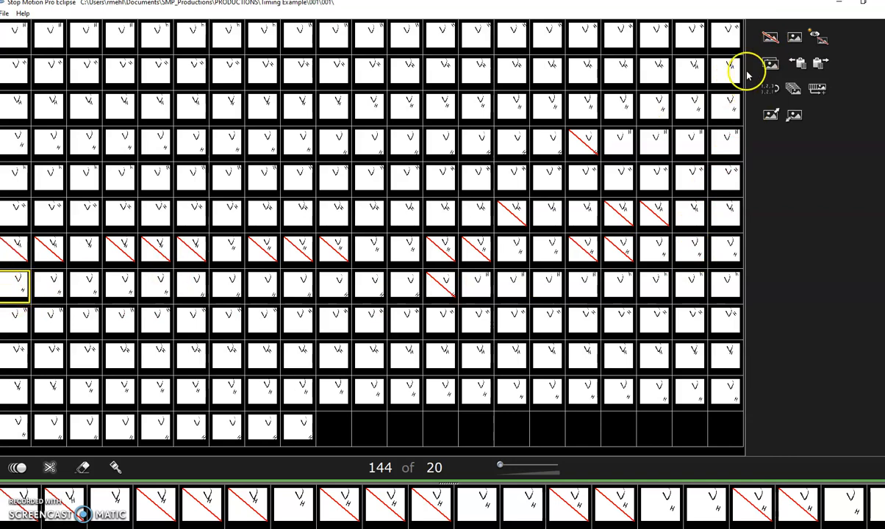
left_click(771, 39)
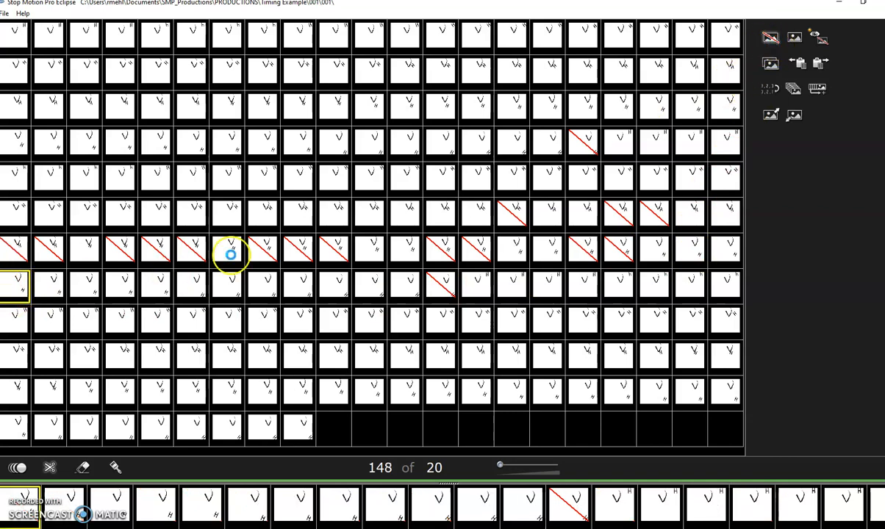
left_click(149, 294)
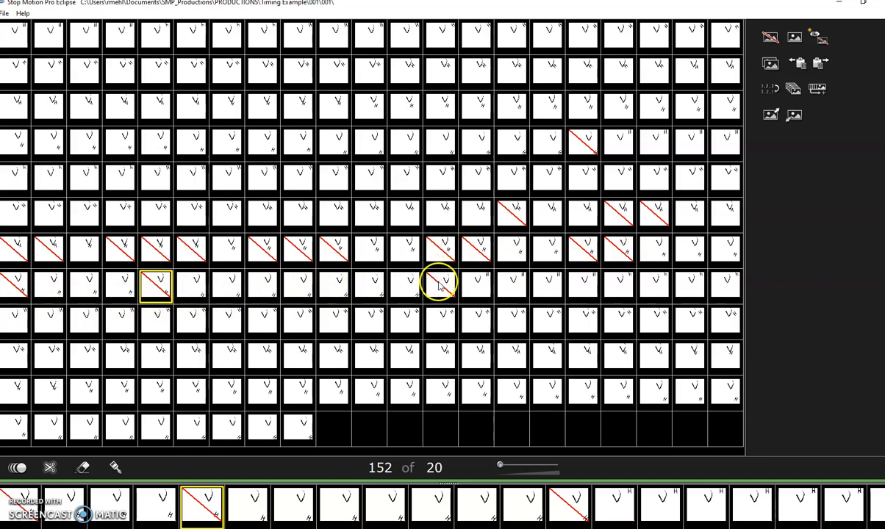
Return to the animation view, go back to frame 1 and play the whole sequence to check the timing.
left_click(16, 468)
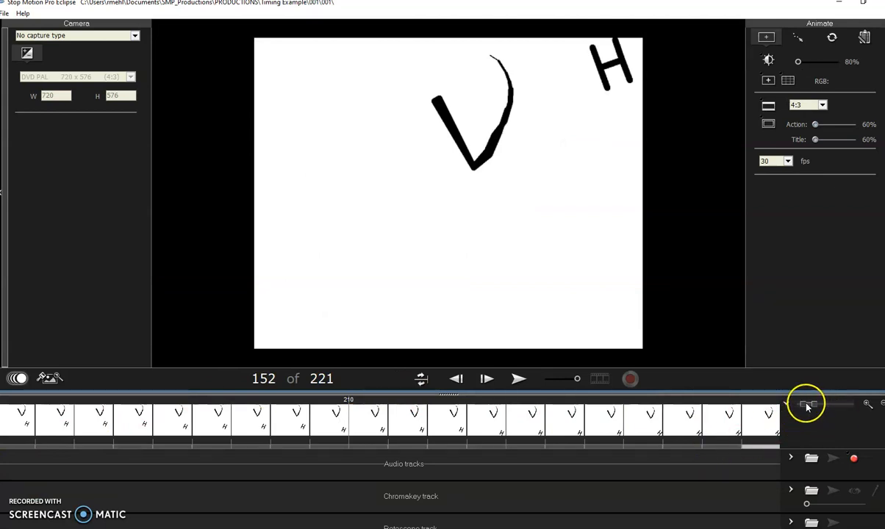
left_click(805, 405)
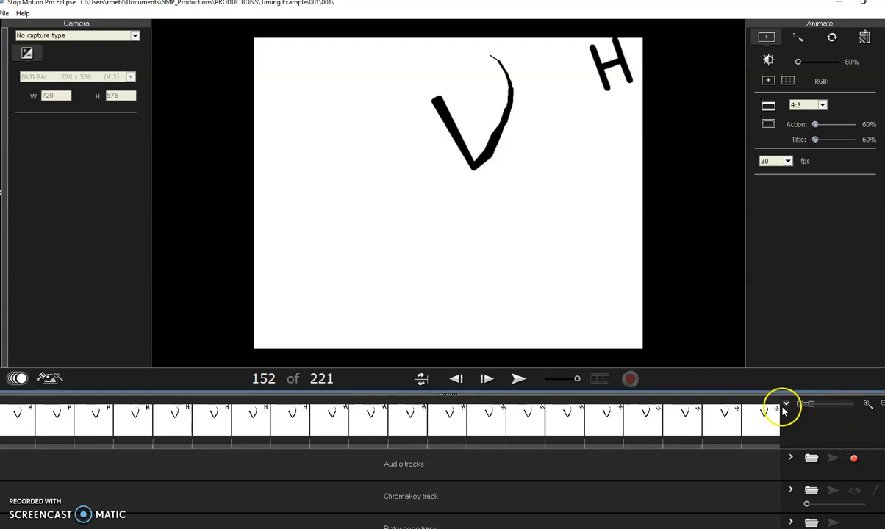
left_click(12, 425)
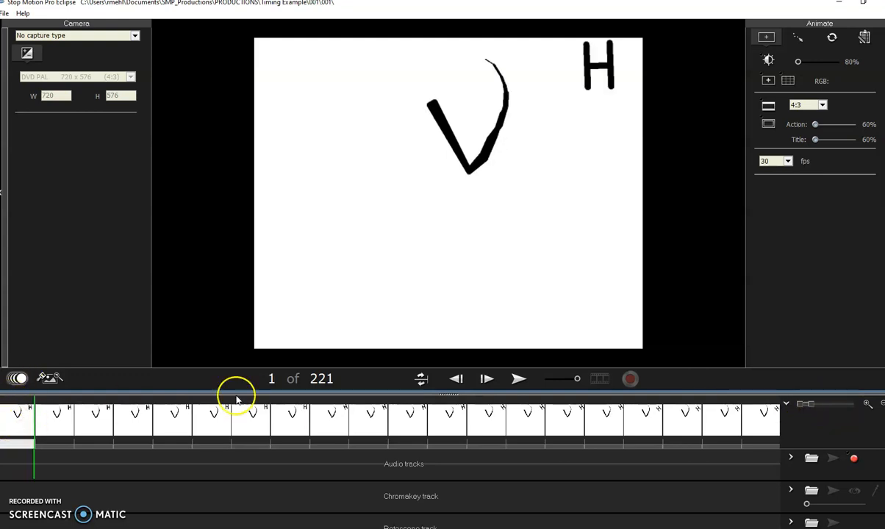
left_click(519, 379)
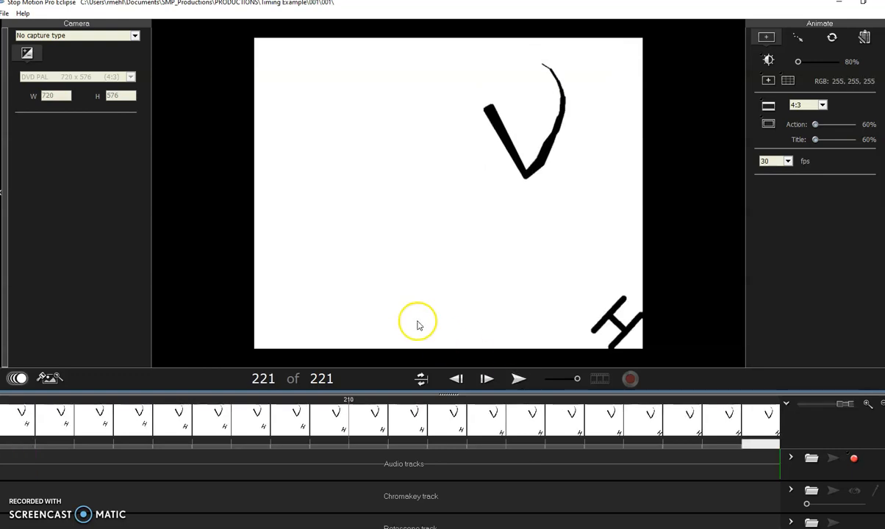
Reopen the frame editor and duplicate frame 200 in the third loop 1 time.
left_click(47, 380)
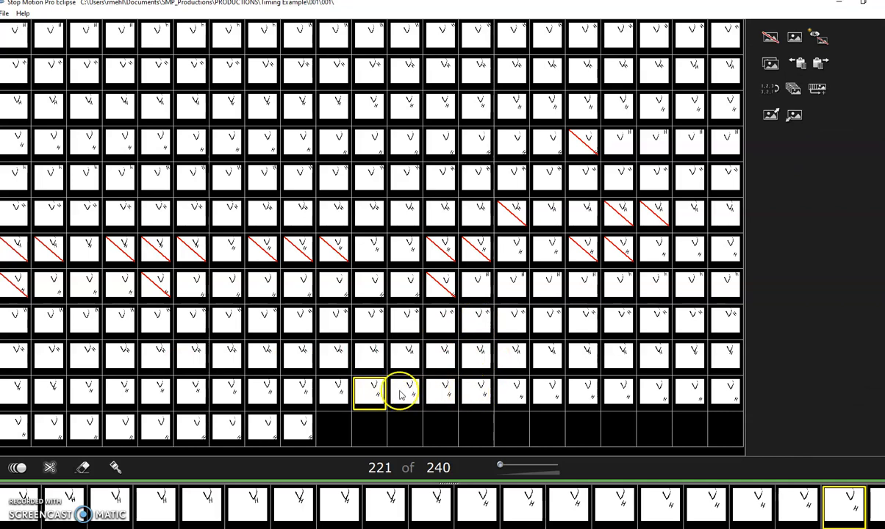
left_click(257, 360)
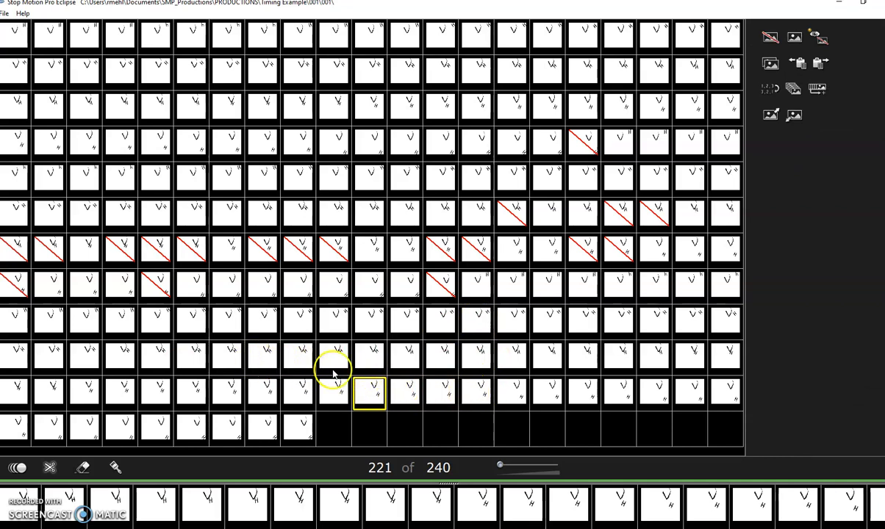
left_click(372, 367, "shift")
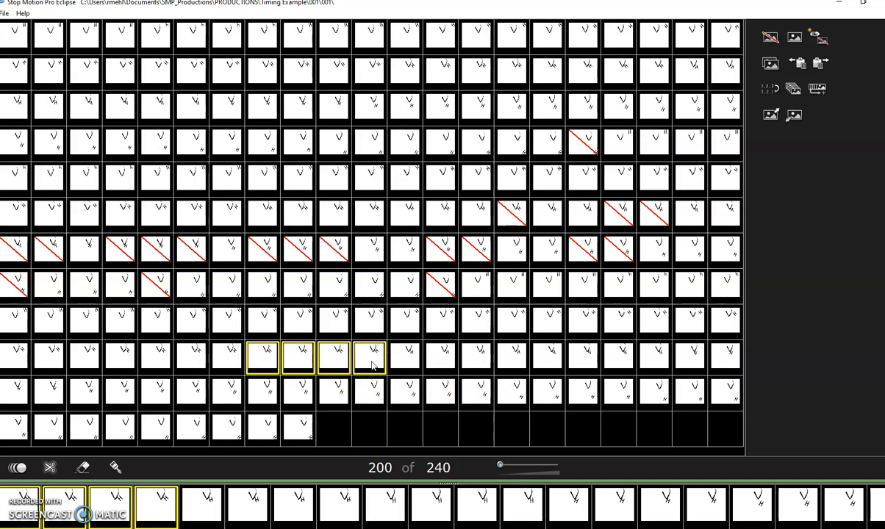
left_click(385, 356)
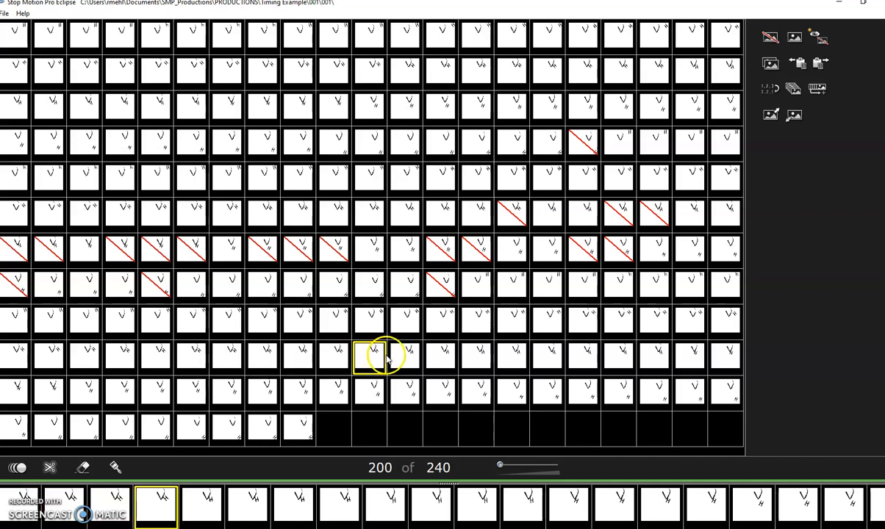
left_click(793, 89)
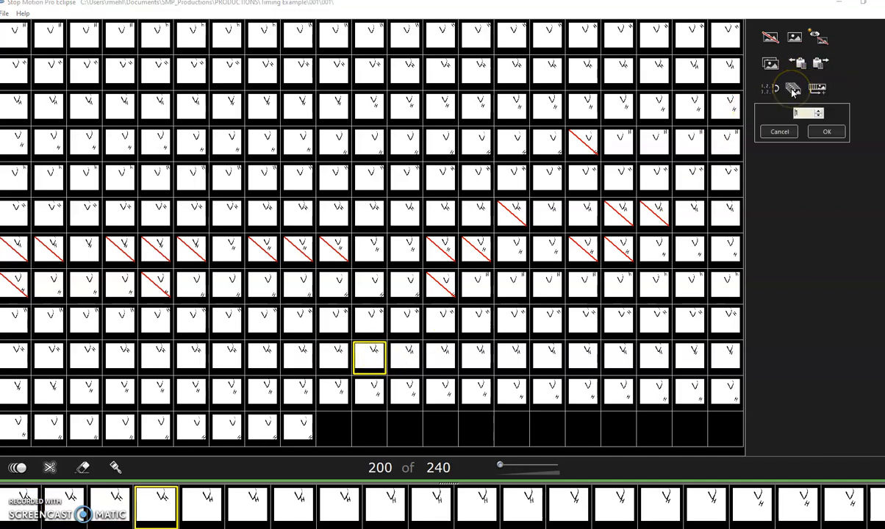
left_click(824, 132)
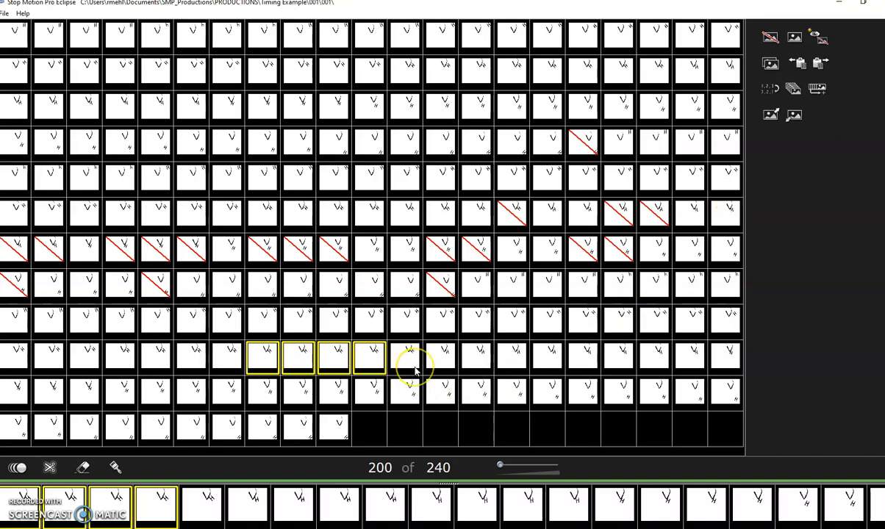
Duplicate frame 202 in the third loop 2 times to slow the motion.
left_click(414, 371)
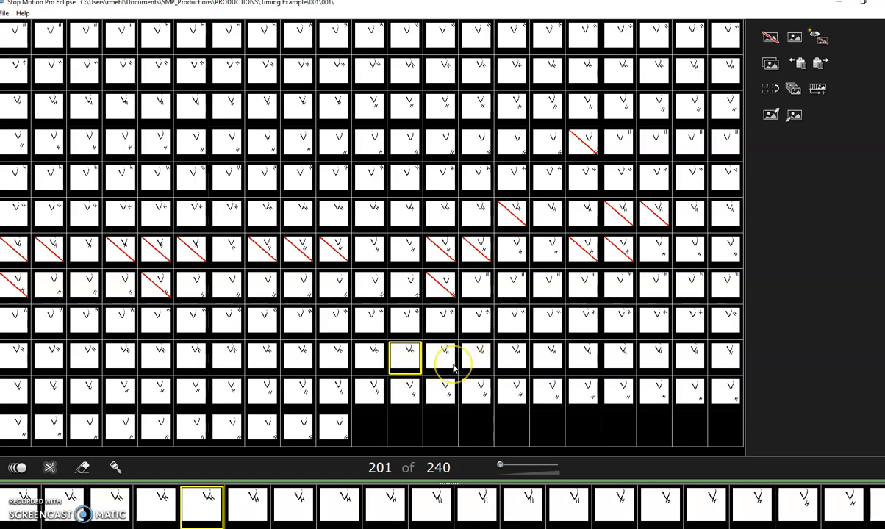
left_click(454, 369)
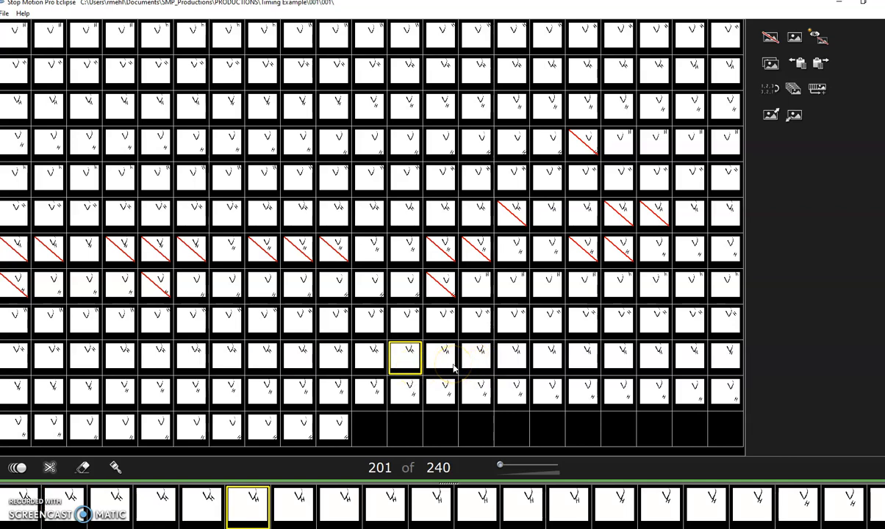
left_click(794, 88)
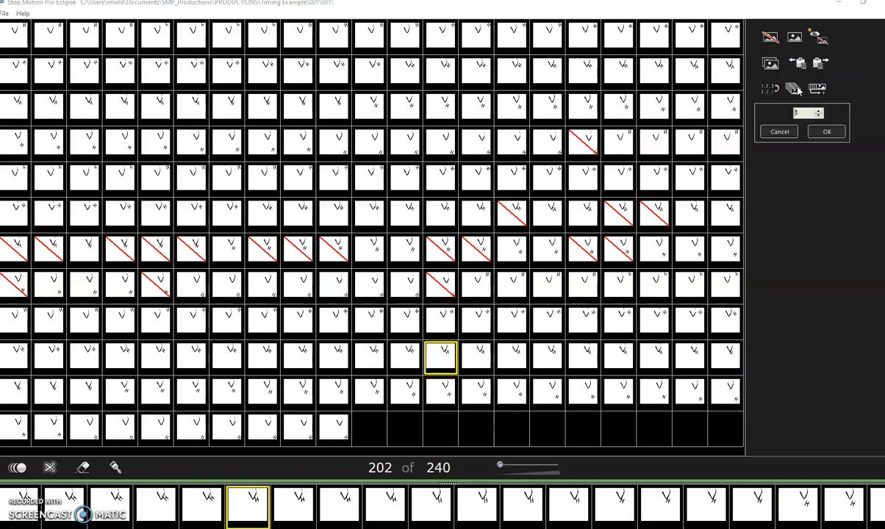
left_click(810, 114)
left_click(824, 135)
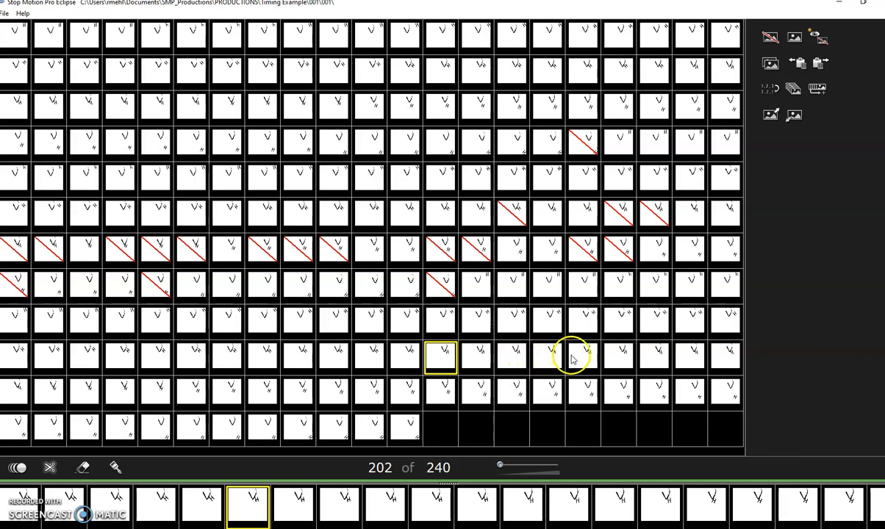
Duplicate frame 207 in the third loop 3 times.
left_click(616, 366)
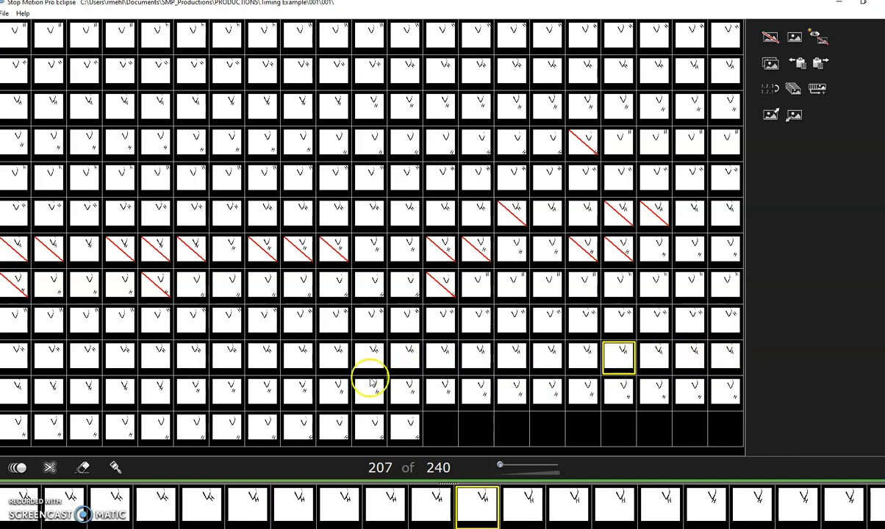
left_click(798, 90)
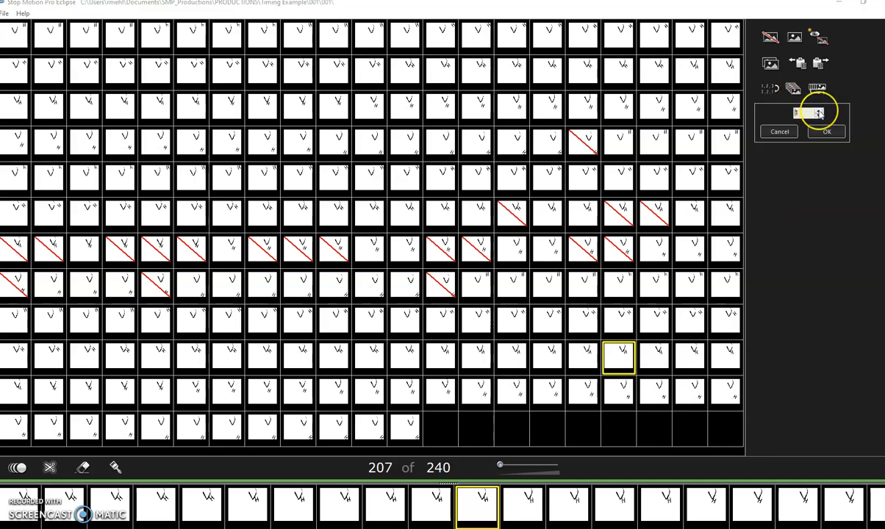
type("4")
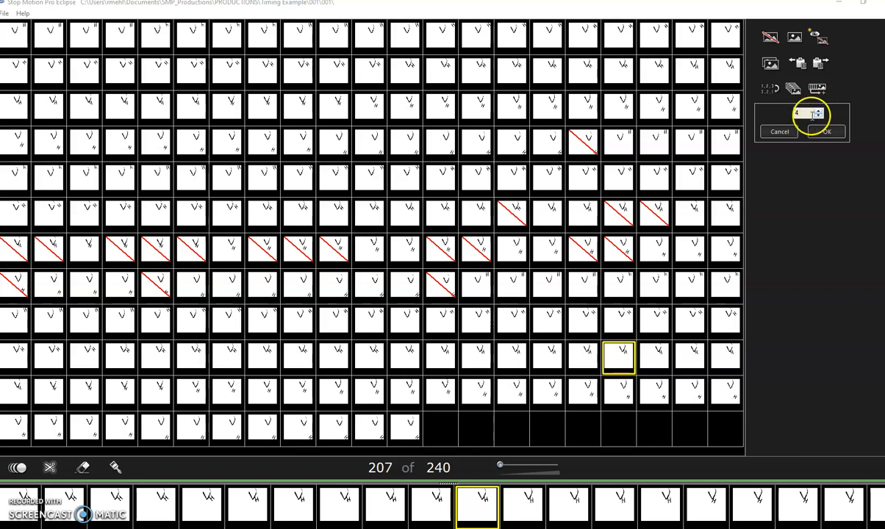
left_click(817, 131)
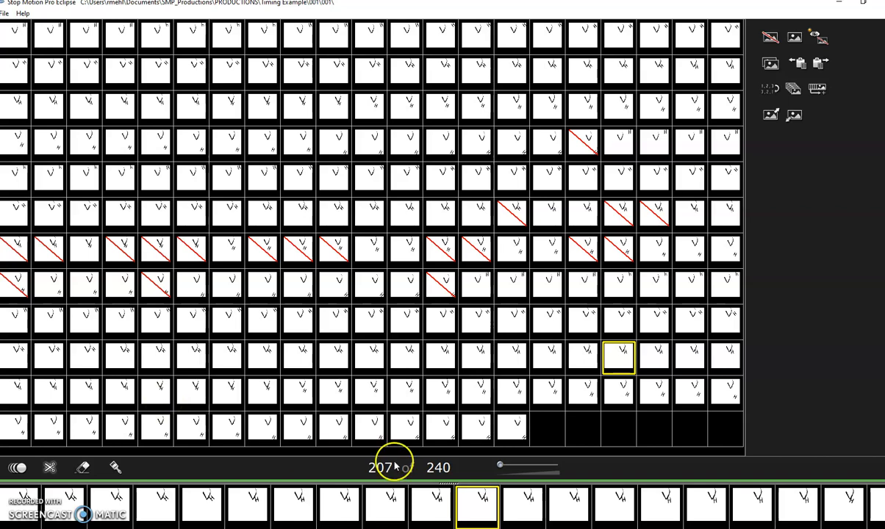
Duplicate frame 226 in the third loop 4 times.
left_click_drag(500, 469, 517, 468)
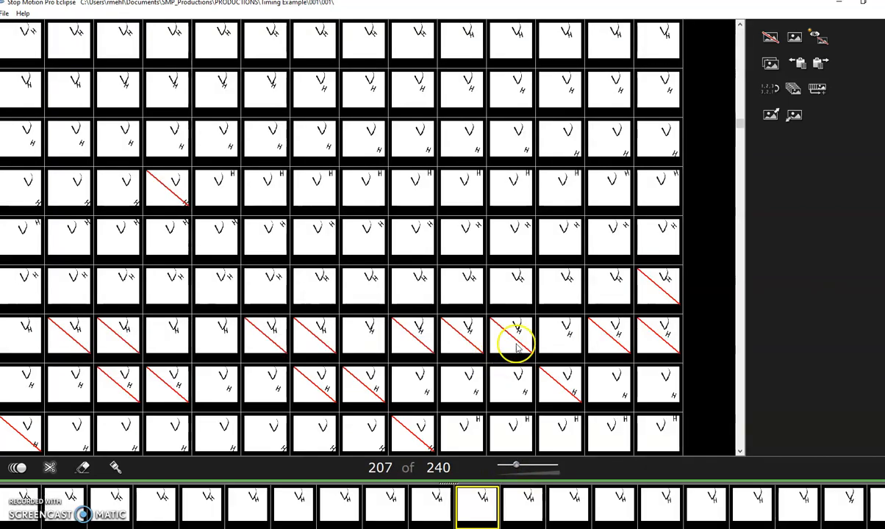
left_click_drag(739, 125, 740, 307)
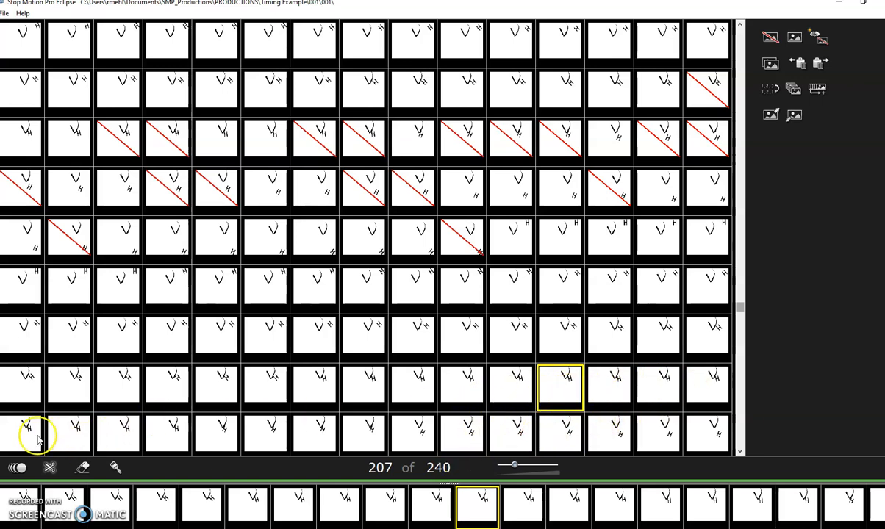
scroll(27, 441, "down", 3)
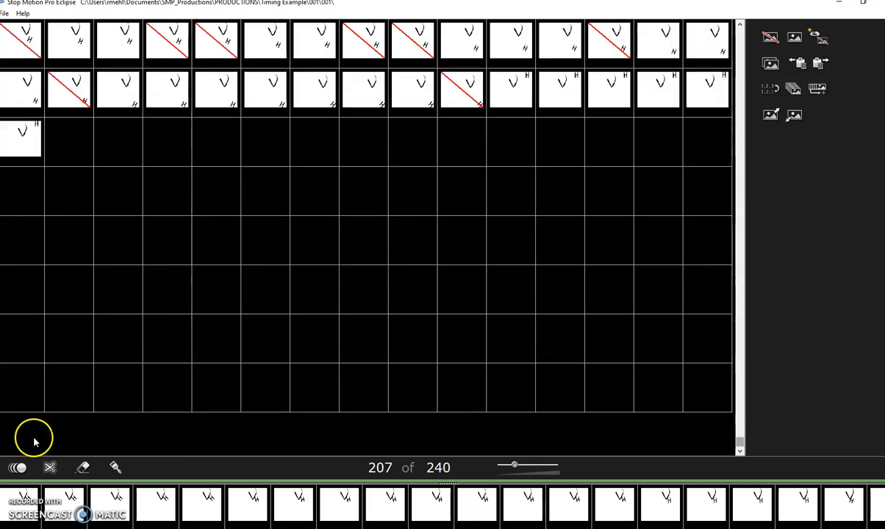
left_click(34, 426)
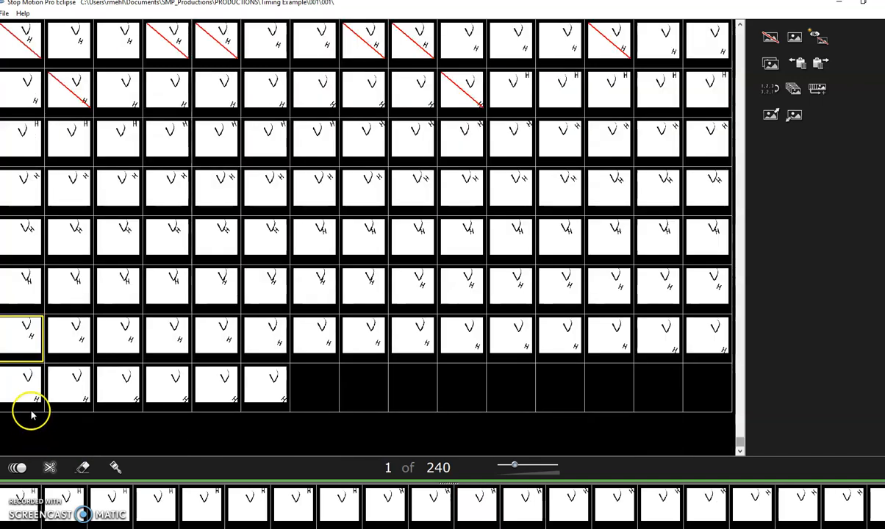
left_click(795, 88)
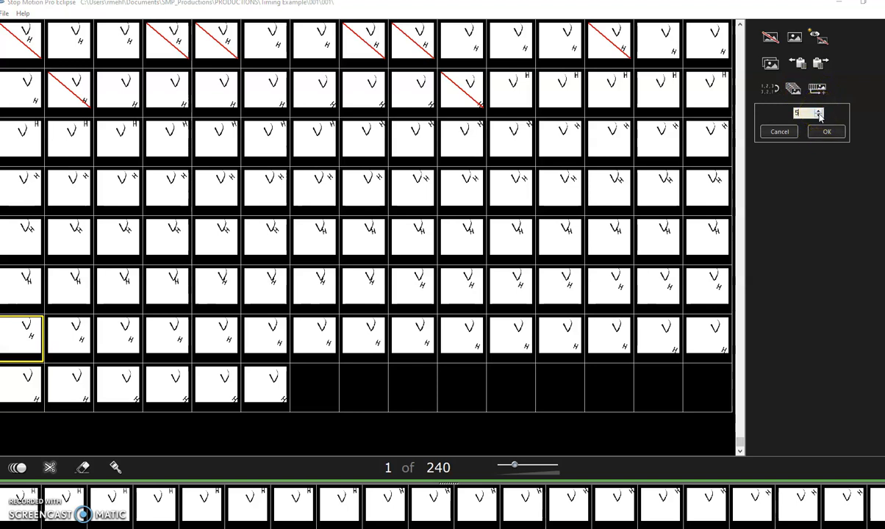
left_click(822, 133)
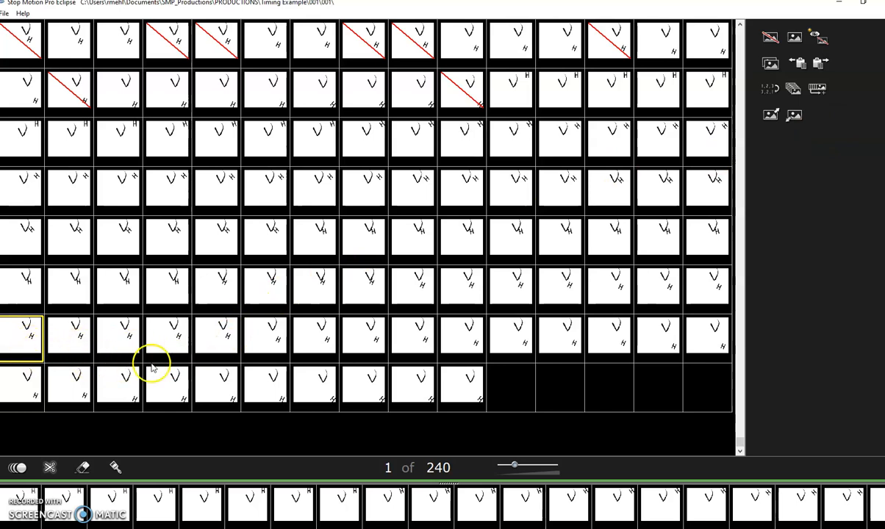
Duplicate frame 231 in the third loop 5 times and frame 240 6 times.
left_click(268, 348)
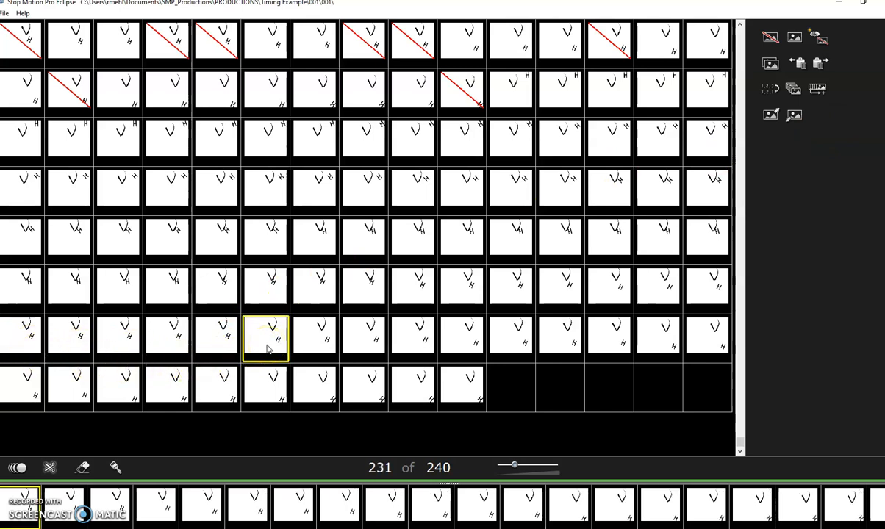
left_click(794, 89)
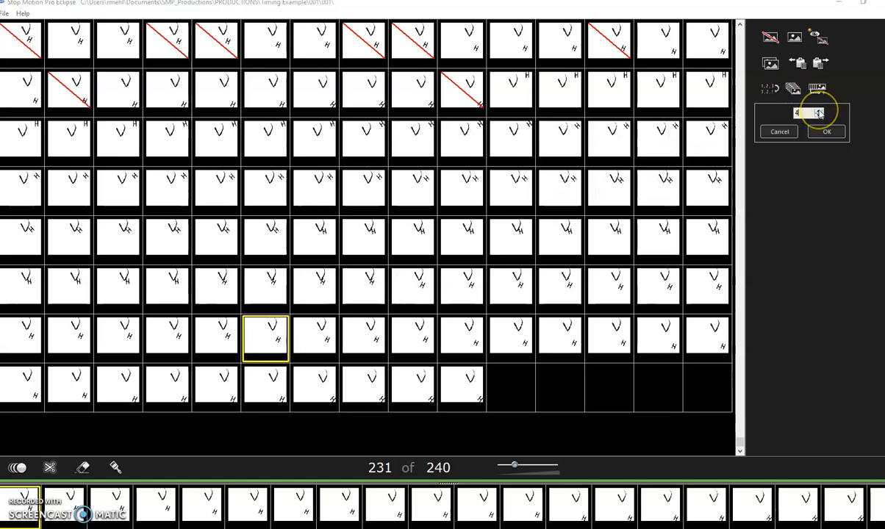
left_click(825, 133)
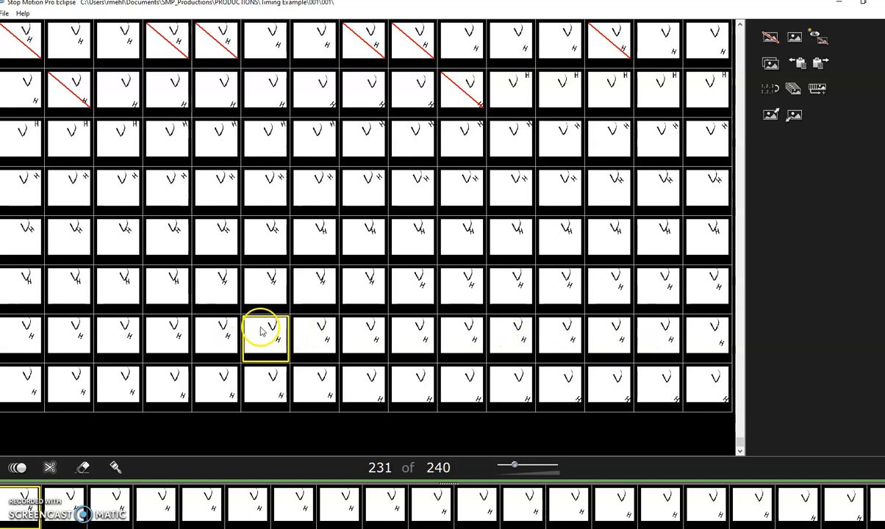
left_click(706, 341)
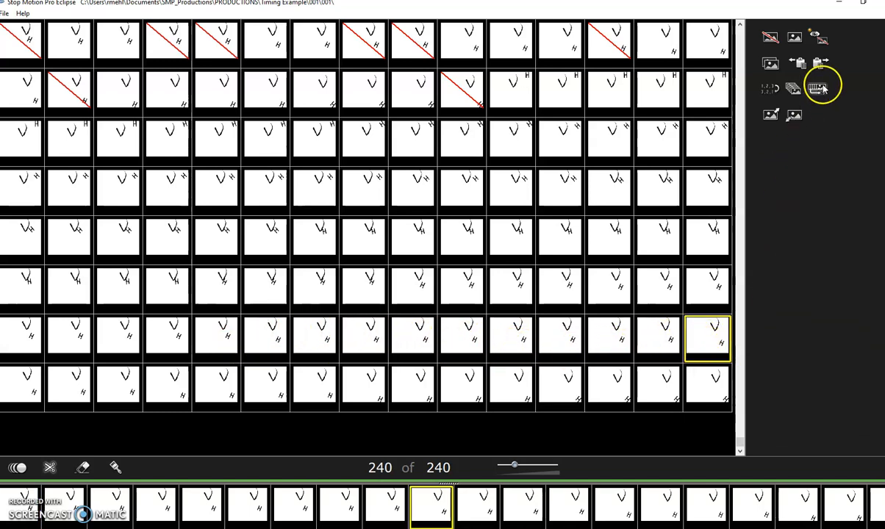
left_click(795, 90)
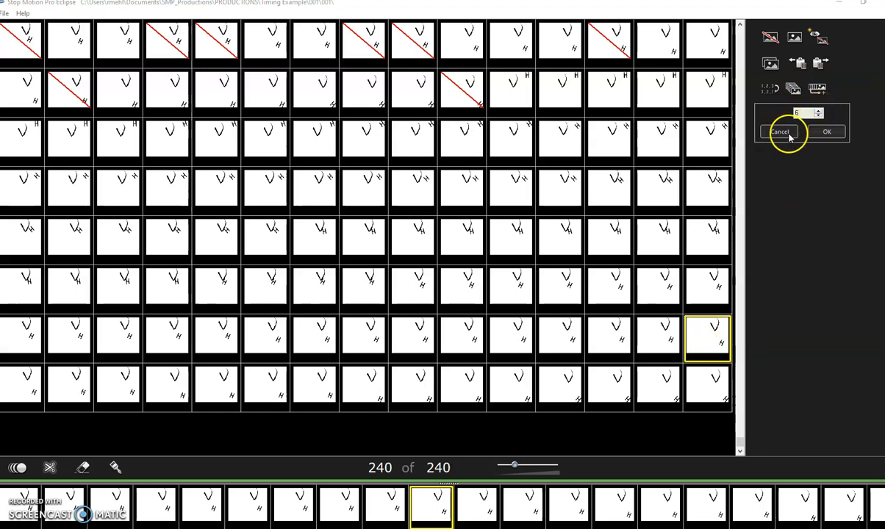
left_click(817, 131)
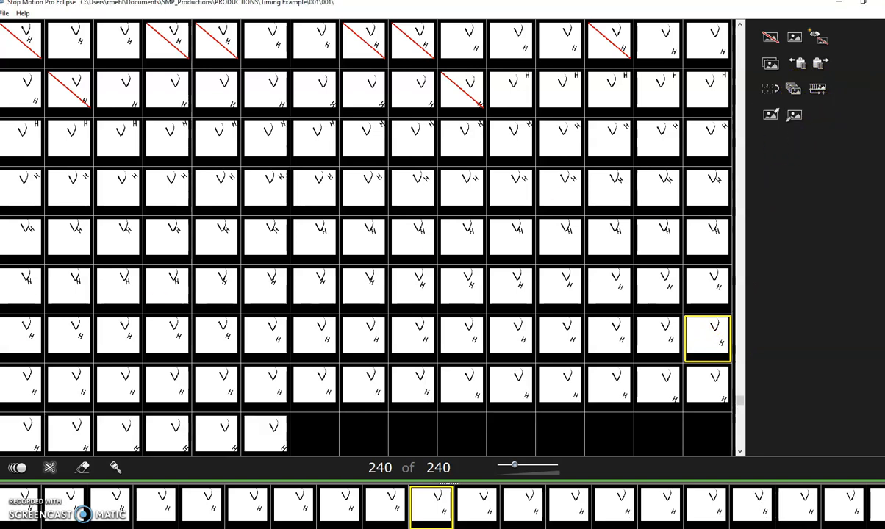
Duplicate frame 250 near the end of the third loop 7 times and frame 261 8 times.
left_click(463, 397)
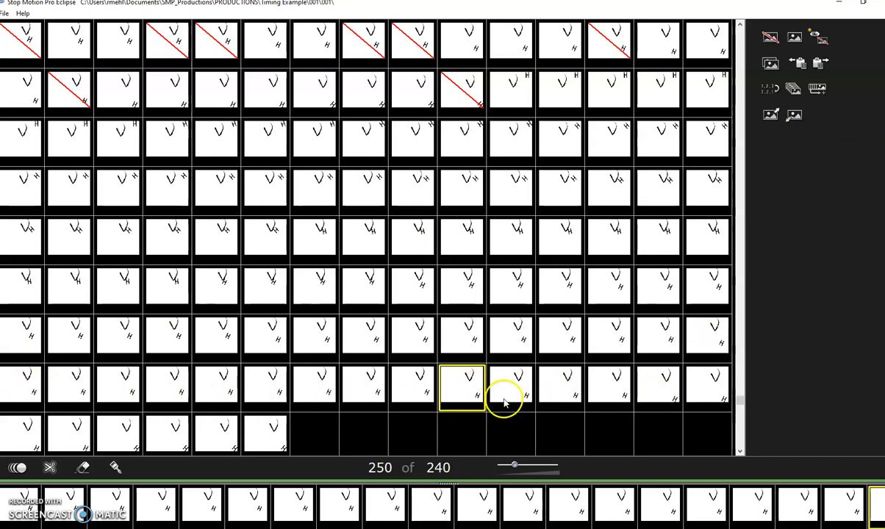
left_click(794, 88)
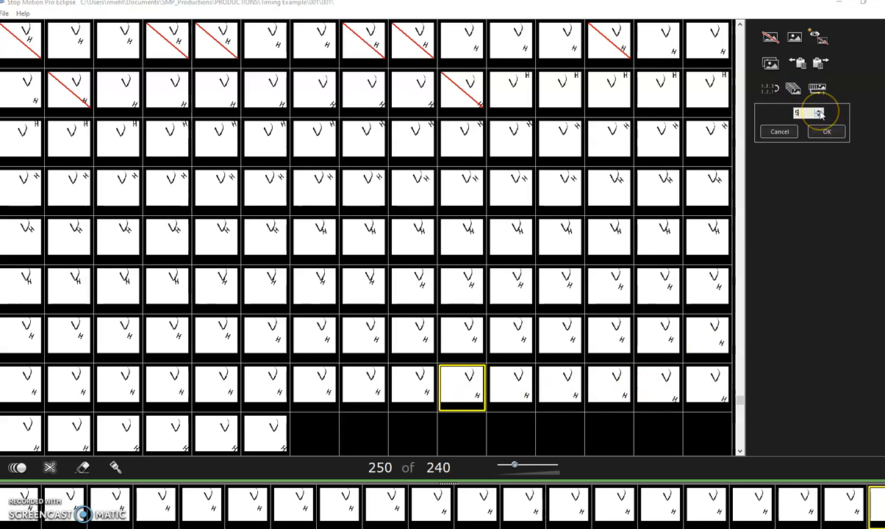
left_click(827, 133)
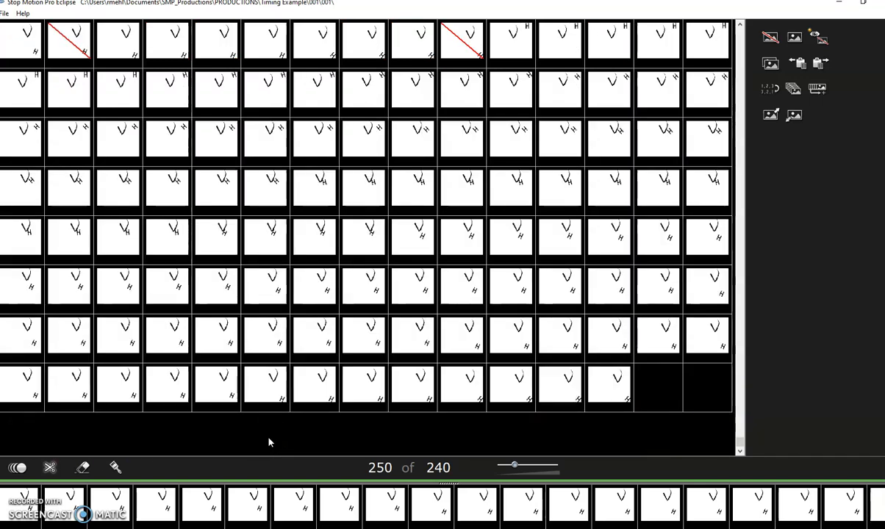
left_click(277, 403)
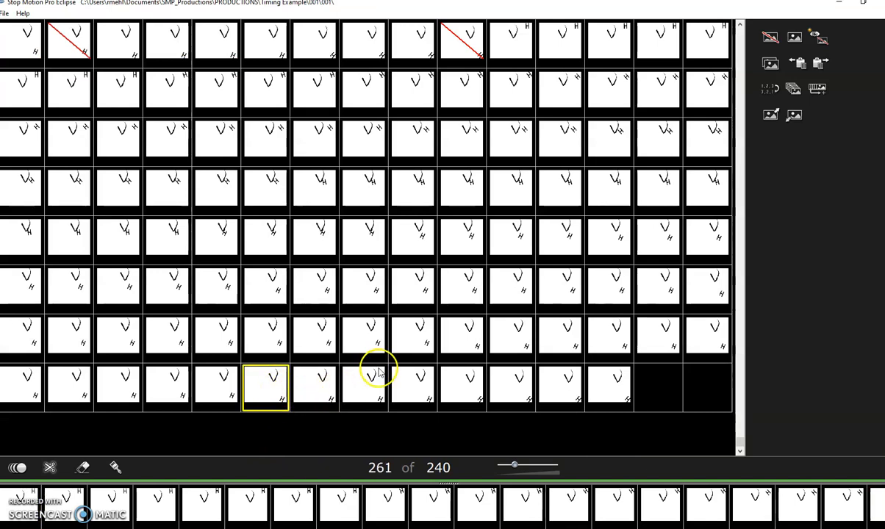
left_click(797, 88)
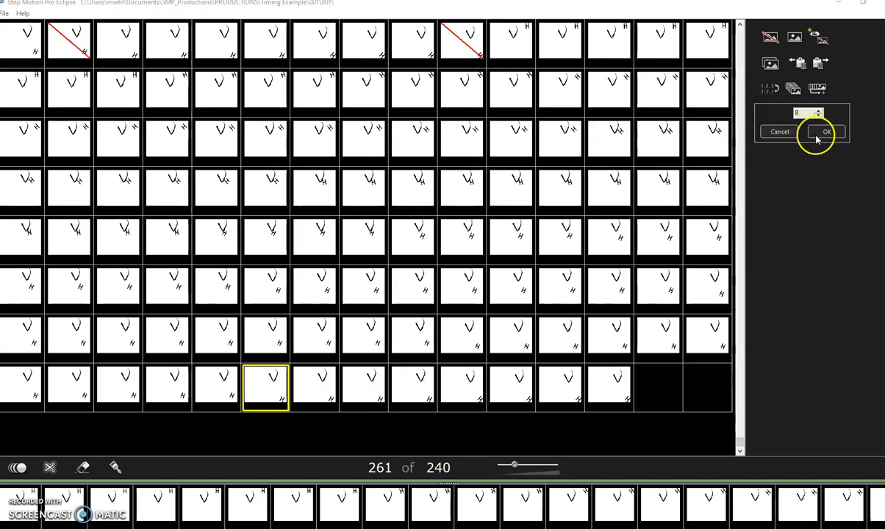
left_click(819, 135)
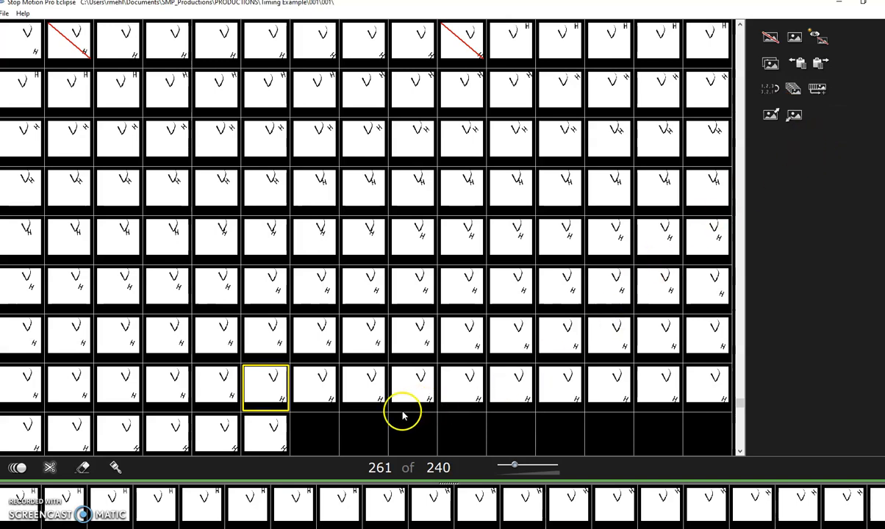
Duplicate the last frame, number 276, 25 times to hold the ending.
left_click(275, 439)
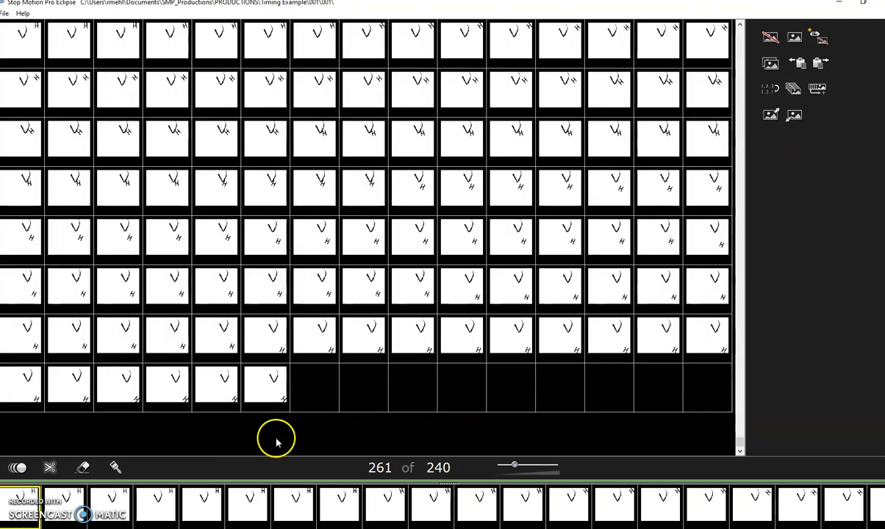
left_click(275, 397)
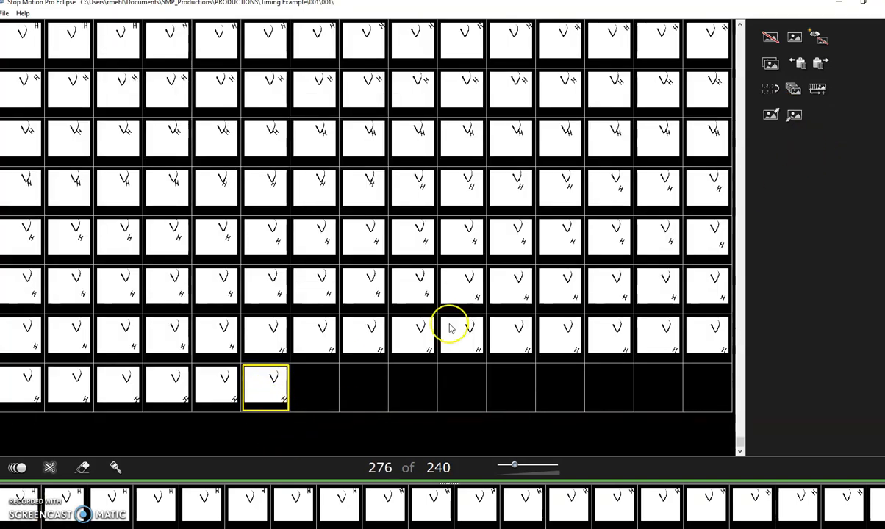
left_click(795, 89)
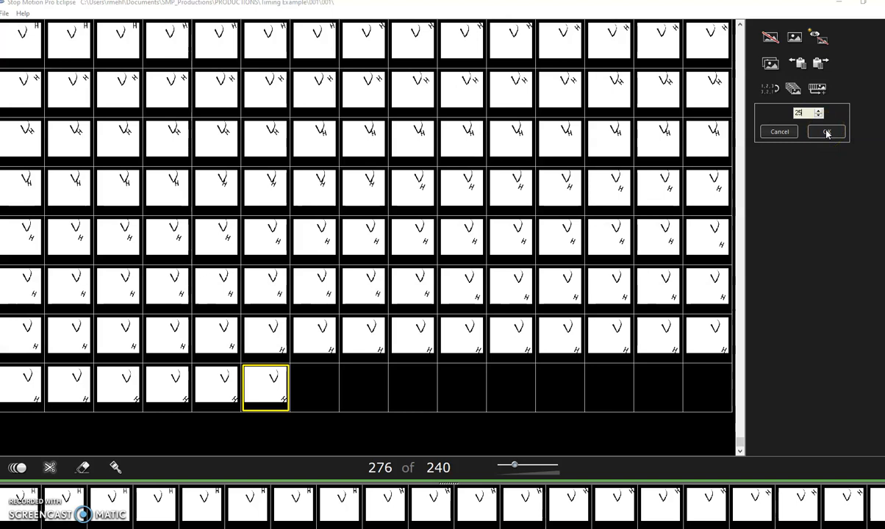
left_click(827, 133)
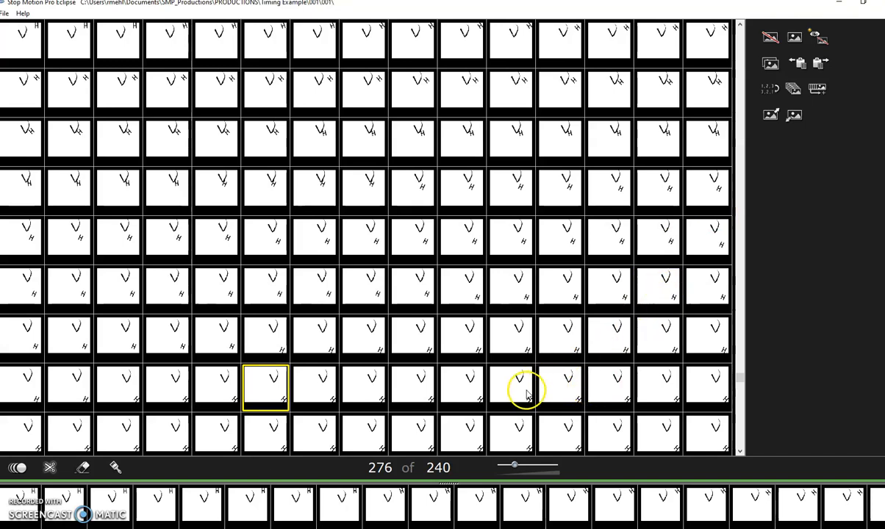
Leave the frame editor for the animation view, go back to frame 1 and play the sequence to check the slowed third loop.
left_click(18, 467)
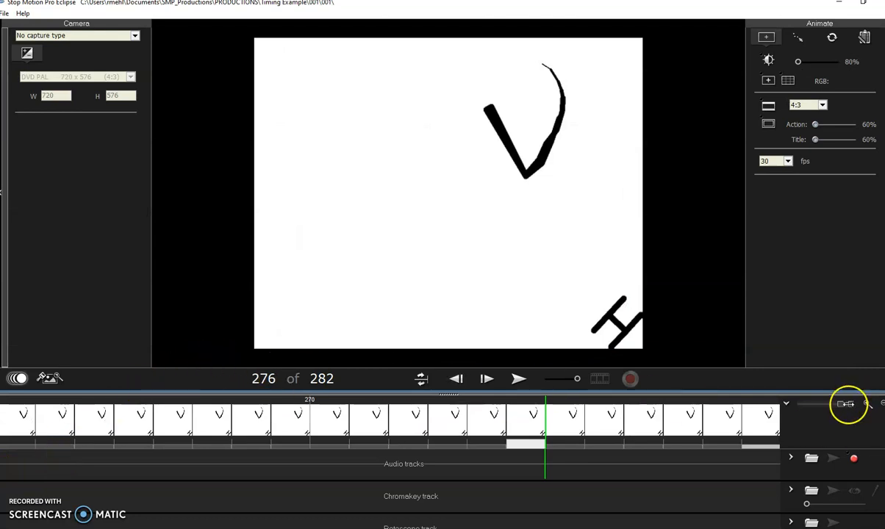
left_click_drag(838, 404, 801, 414)
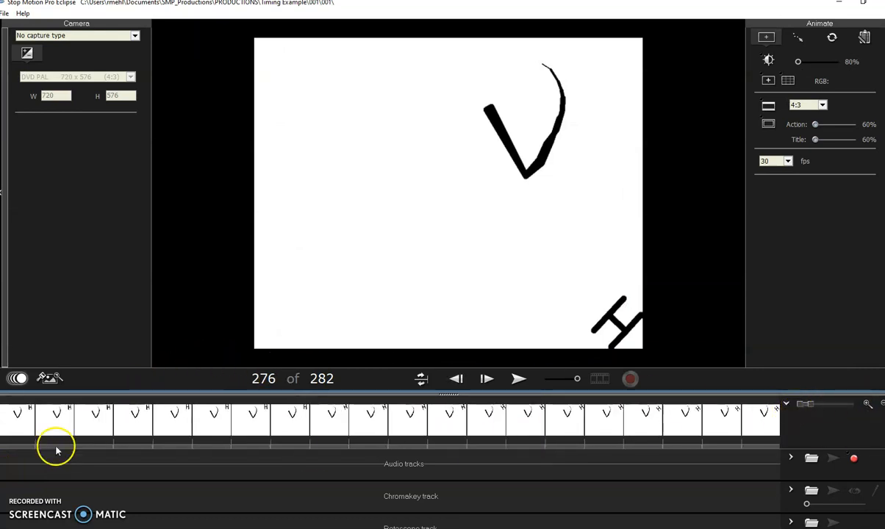
left_click(10, 423)
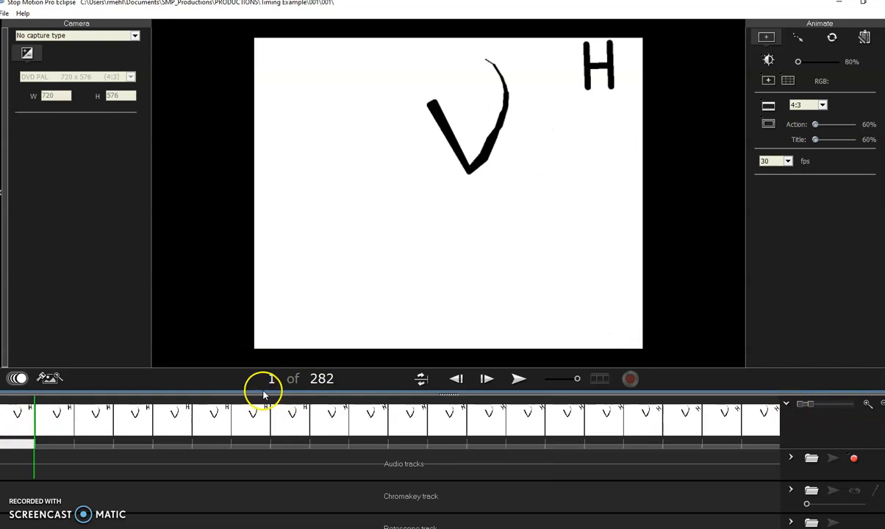
left_click(519, 379)
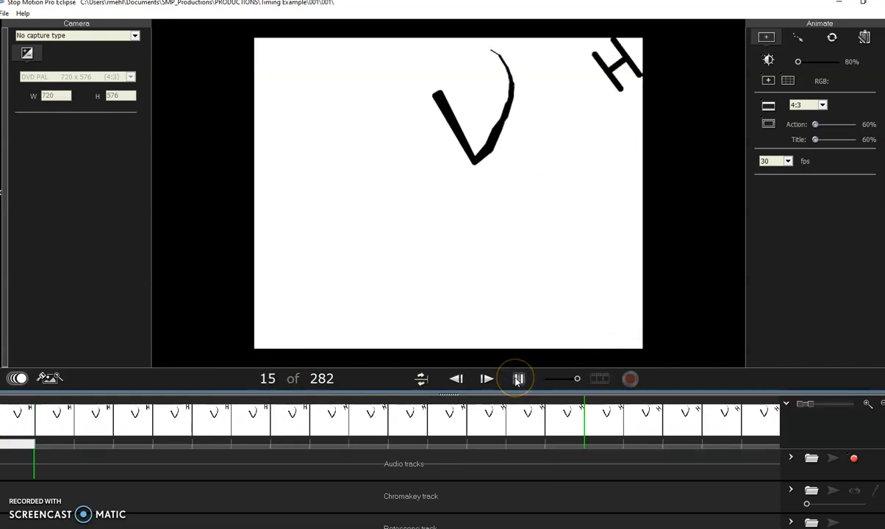